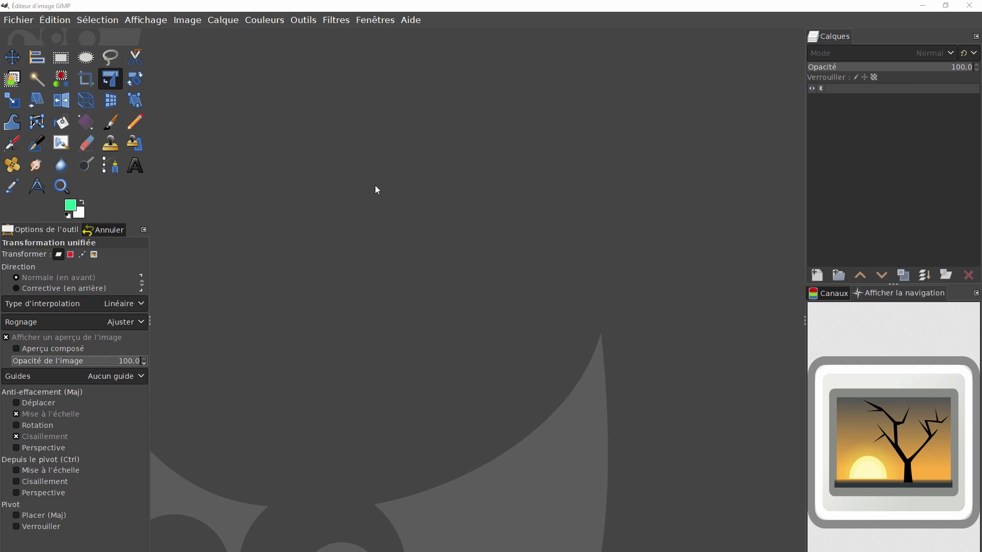
- Open the dockable tool presets dialog (Préréglages d'outils)
{"action": "left_click", "coordinate": [386, 21]}
{"action": "mouse_move", "coordinate": [396, 54]}
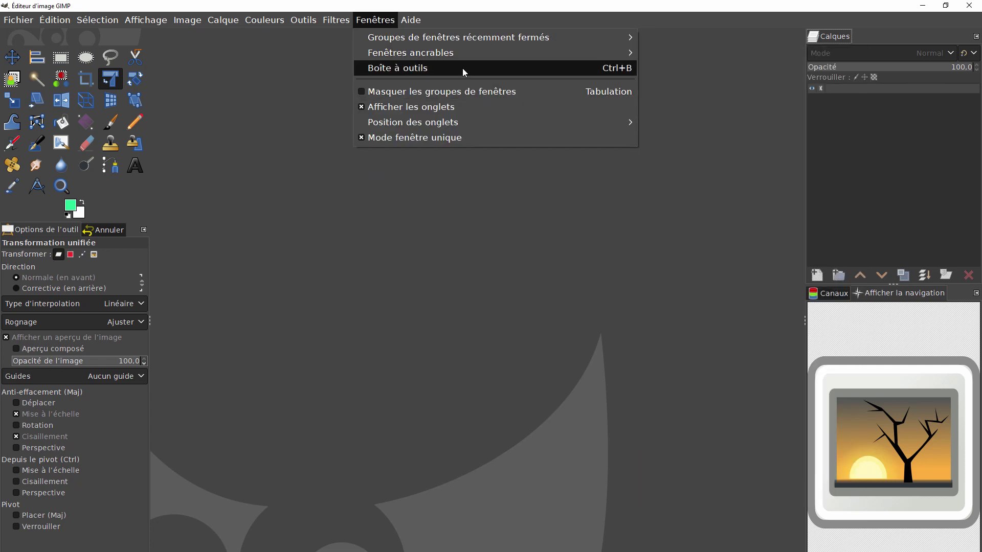
{"action": "mouse_move", "coordinate": [460, 53]}
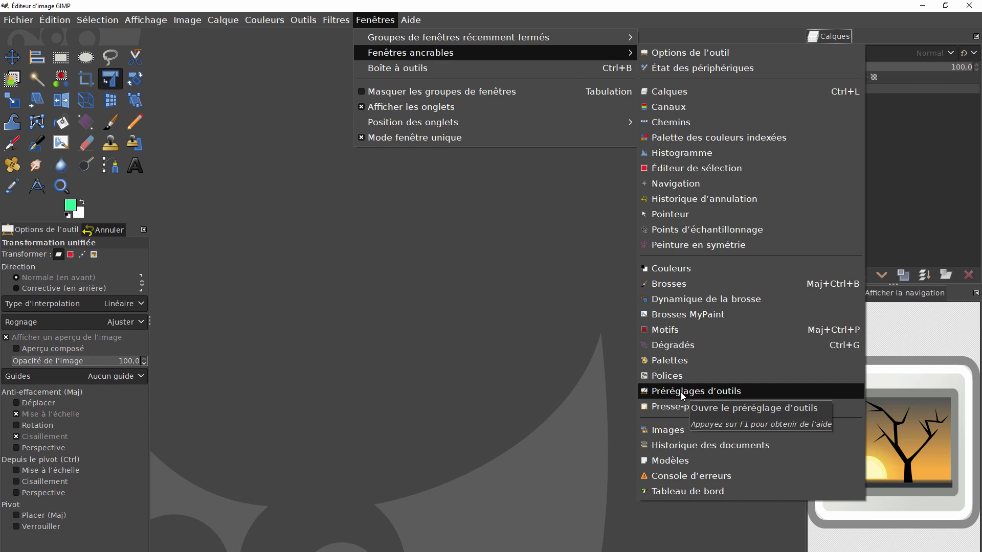
{"action": "left_click", "coordinate": [681, 391]}
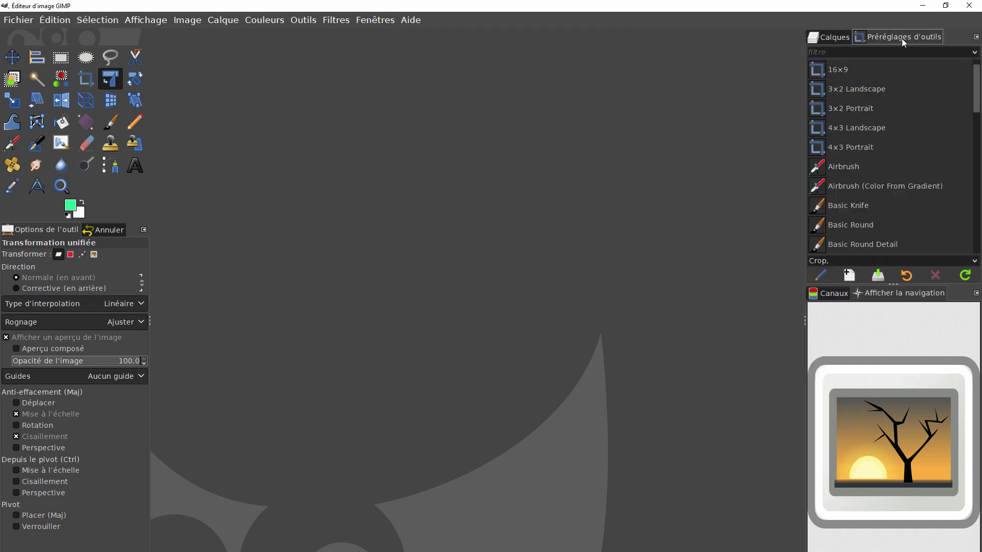
- Detach the tool presets dialog into a floating window, enlarge and reposition it, and look through the full preset list
{"action": "left_click_drag", "start_coordinate": [915, 39], "coordinate": [421, 64]}
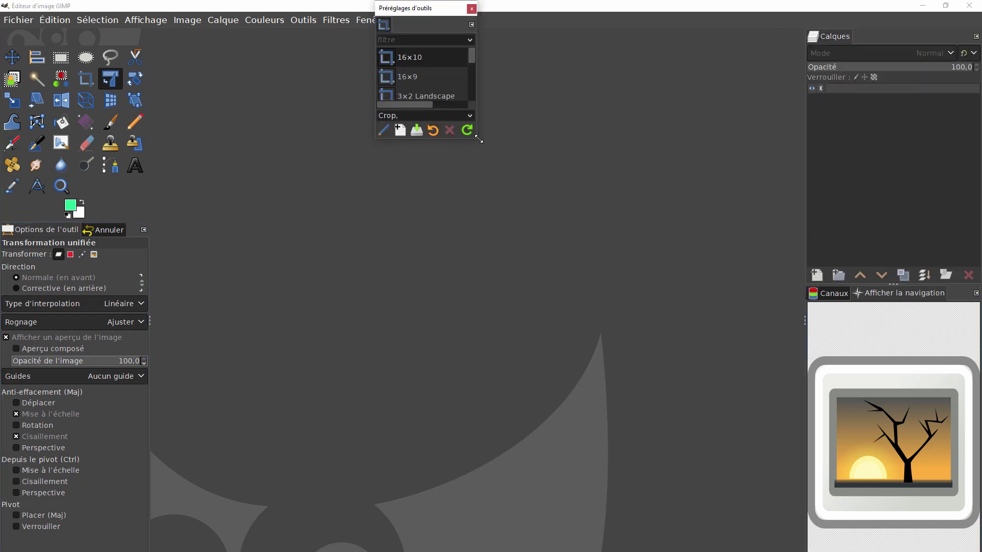
{"action": "left_click_drag", "start_coordinate": [469, 139], "coordinate": [468, 551]}
{"action": "left_click_drag", "start_coordinate": [471, 390], "coordinate": [508, 392]}
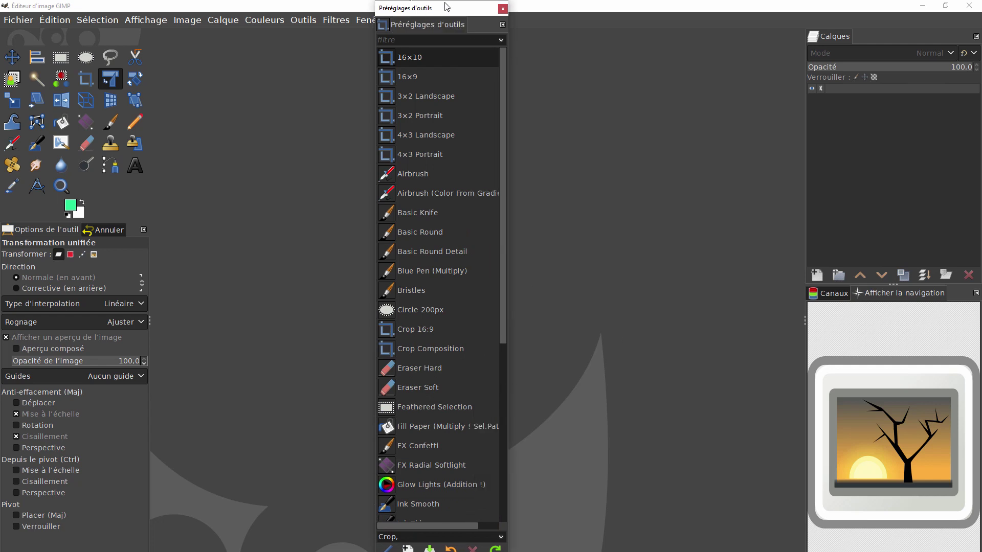
{"action": "left_click_drag", "start_coordinate": [447, 7], "coordinate": [552, 41]}
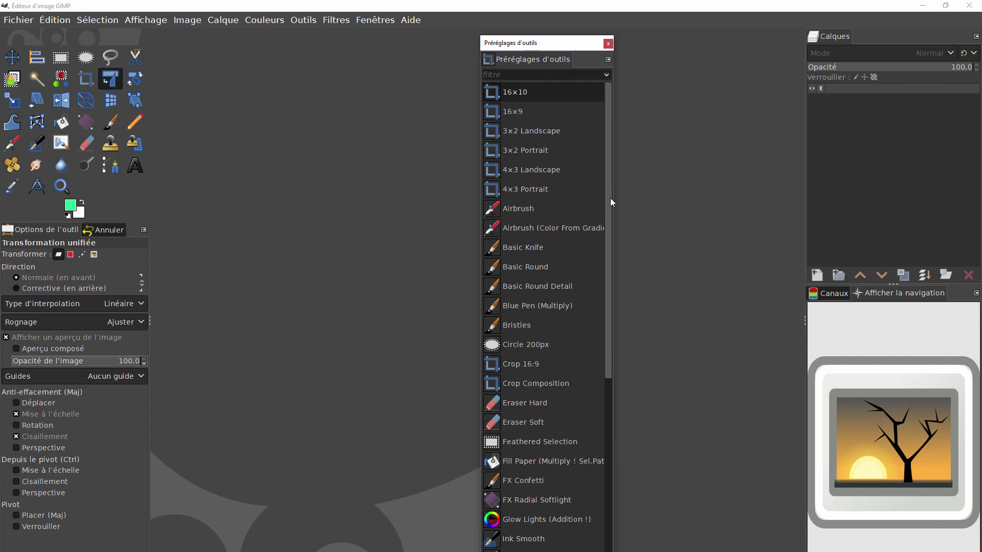
{"action": "left_click_drag", "start_coordinate": [610, 197], "coordinate": [622, 428]}
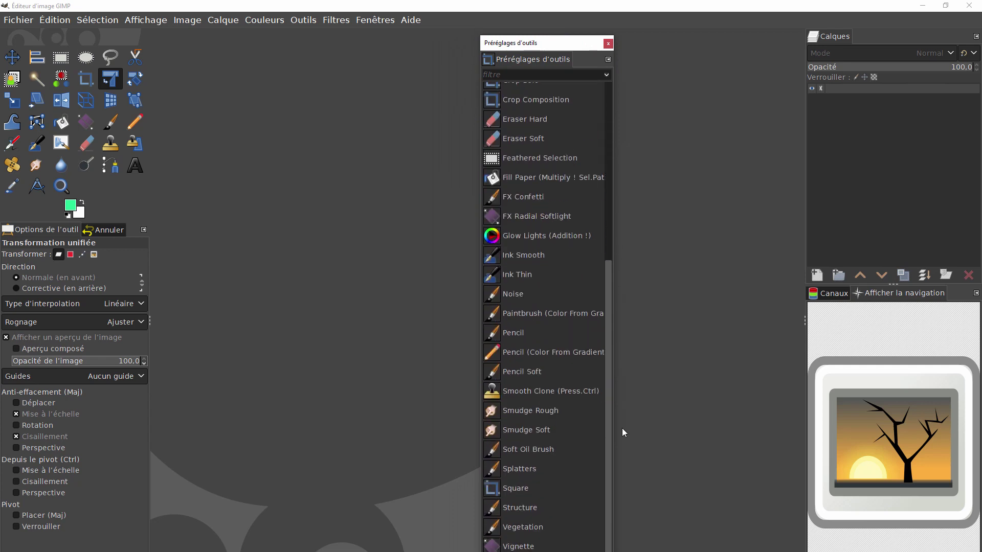
{"action": "mouse_move", "coordinate": [609, 473]}
{"action": "left_mouse_down"}
{"action": "mouse_move", "coordinate": [621, 261]}
{"action": "mouse_move", "coordinate": [605, 190]}
{"action": "mouse_move", "coordinate": [612, 280]}
{"action": "mouse_move", "coordinate": [603, 155]}
{"action": "left_mouse_up"}
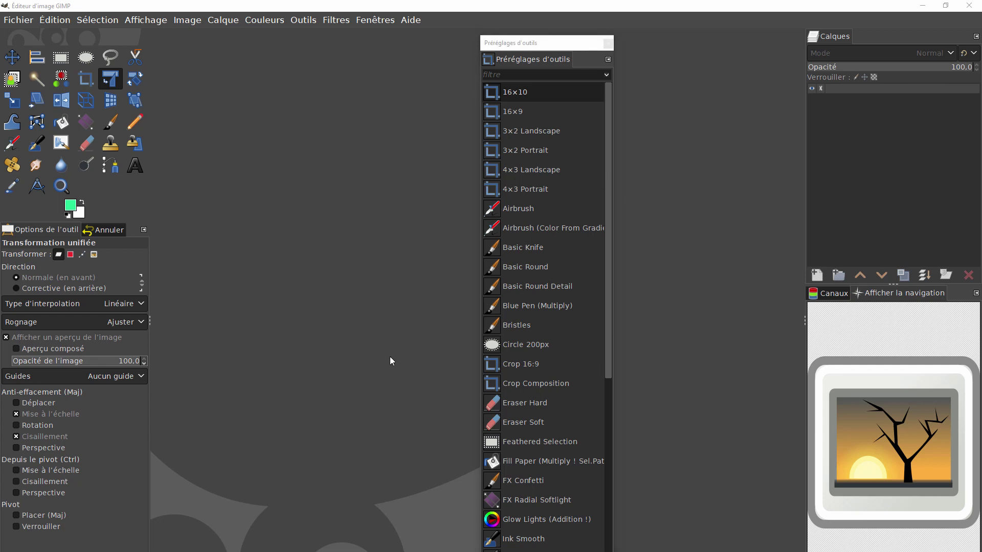
- Open the preferences and display the tool preset folders (Dossiers > Préréglages d'outils)
{"action": "left_click", "coordinate": [54, 20]}
{"action": "left_click", "coordinate": [80, 369]}
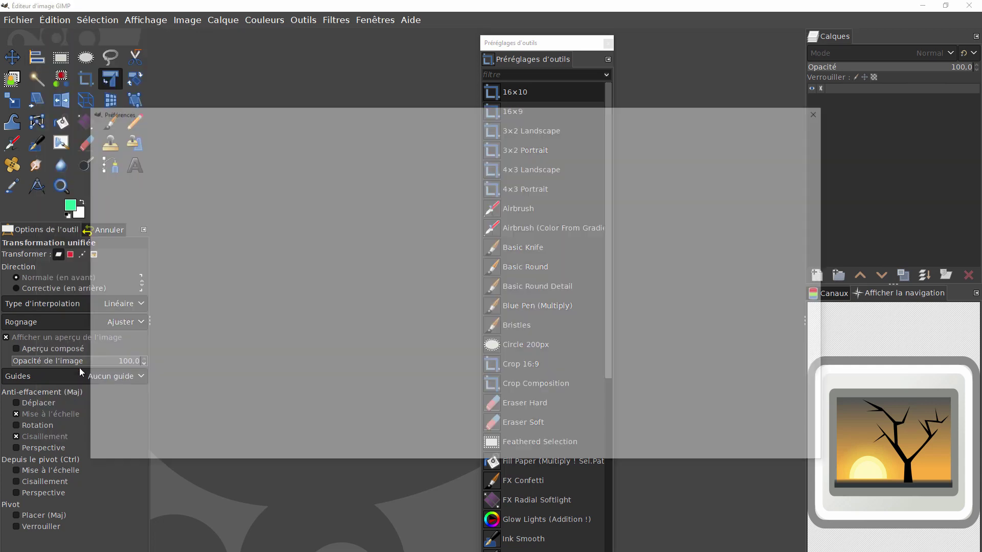
{"action": "left_click_drag", "start_coordinate": [438, 115], "coordinate": [440, 62]}
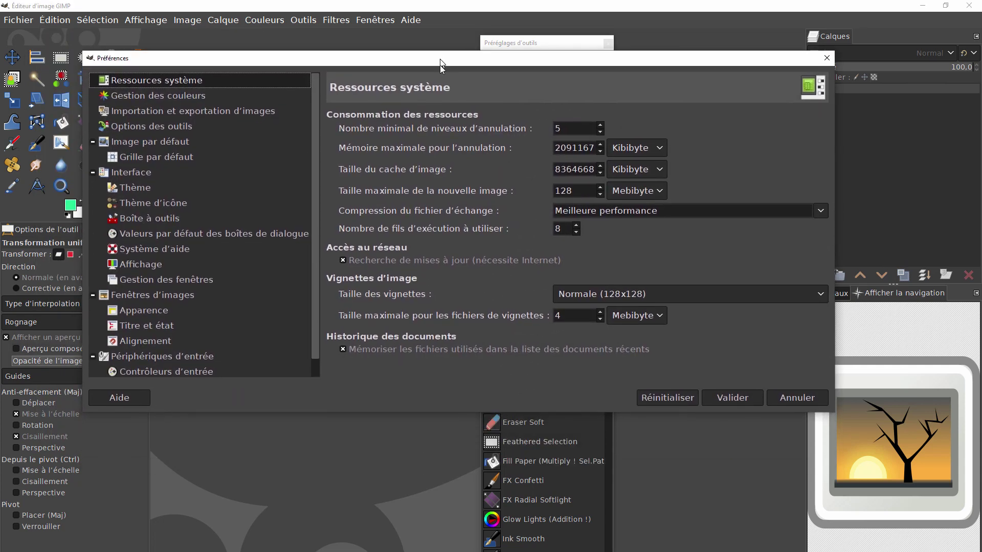
{"action": "scroll", "coordinate": [314, 319], "scroll_direction": "down", "scroll_amount": 1}
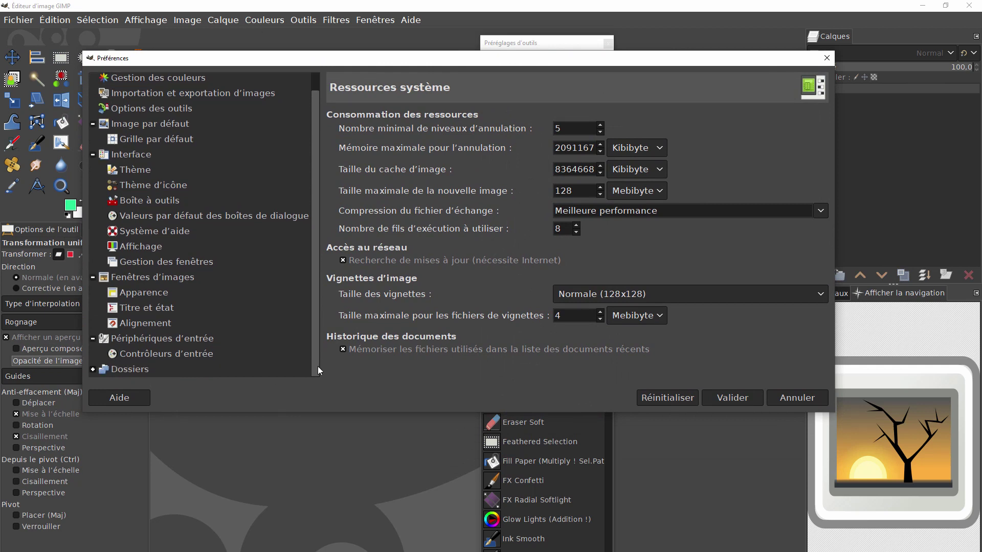
{"action": "left_click", "coordinate": [93, 370]}
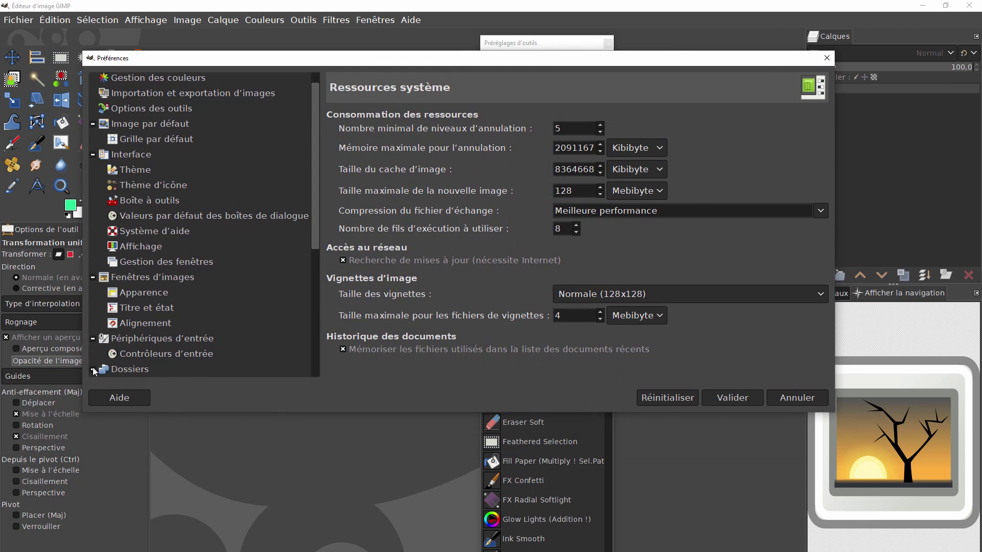
{"action": "mouse_move", "coordinate": [314, 216]}
{"action": "left_mouse_down"}
{"action": "mouse_move", "coordinate": [326, 280]}
{"action": "mouse_move", "coordinate": [320, 330]}
{"action": "left_mouse_up"}
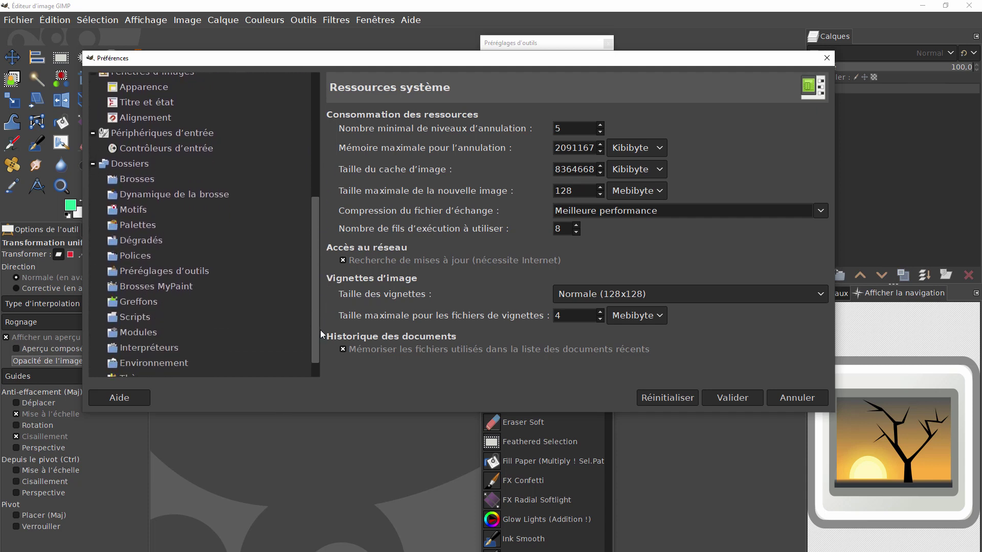
{"action": "left_click", "coordinate": [139, 273]}
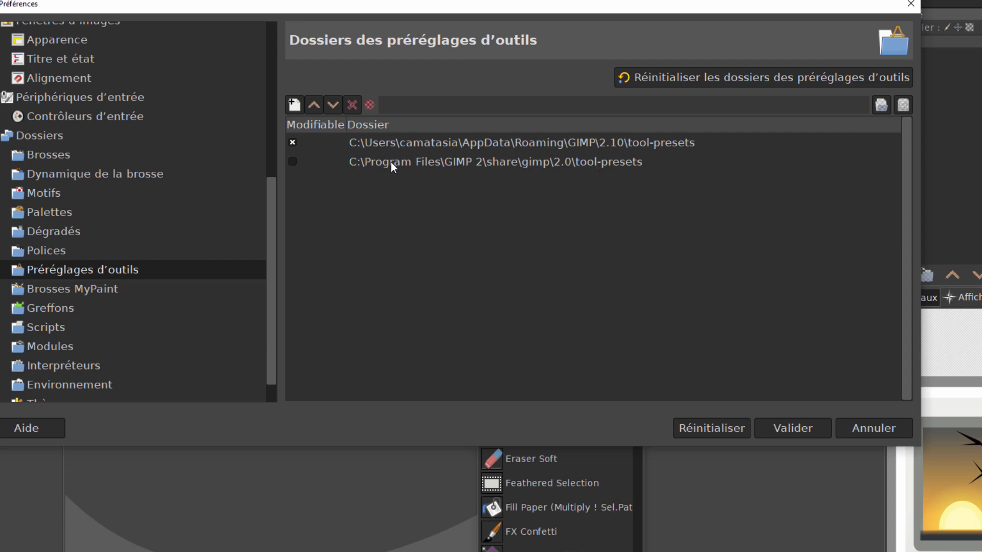
- Select the preset folder C:\Program Files\GIMP 2\share\gimp\2.0\tool-presets and show its location in the file manager
{"action": "left_click", "coordinate": [293, 162]}
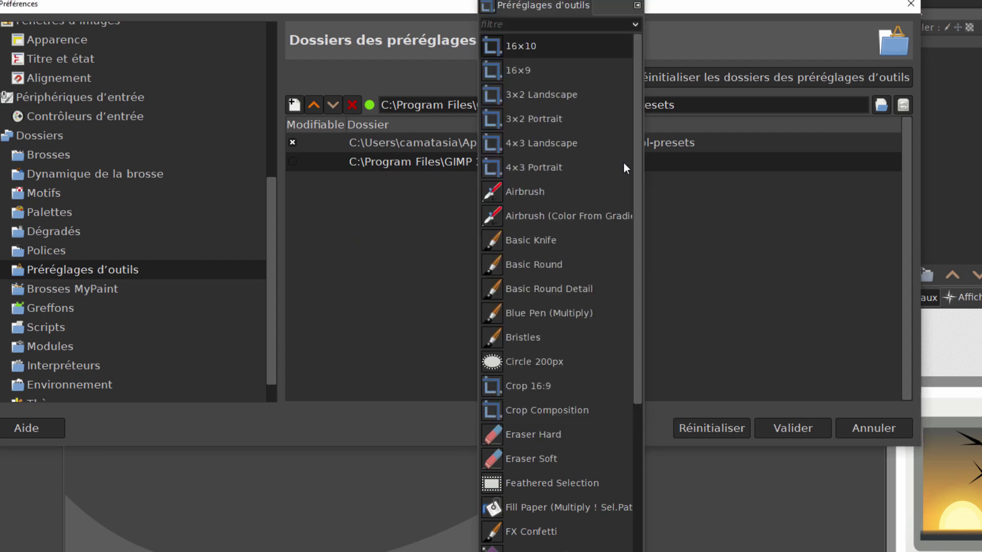
{"action": "left_click_drag", "start_coordinate": [568, 12], "coordinate": [486, 511]}
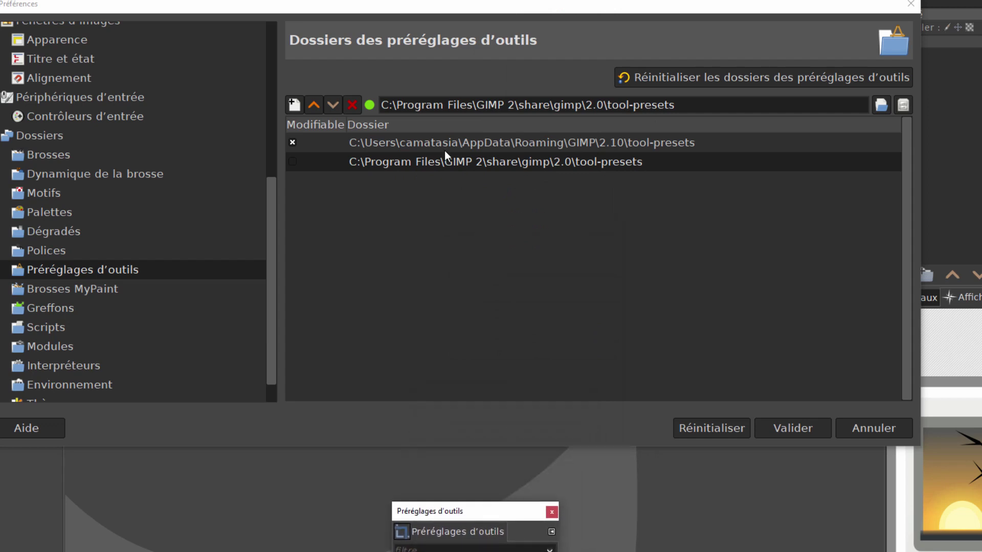
{"action": "left_click", "coordinate": [575, 161]}
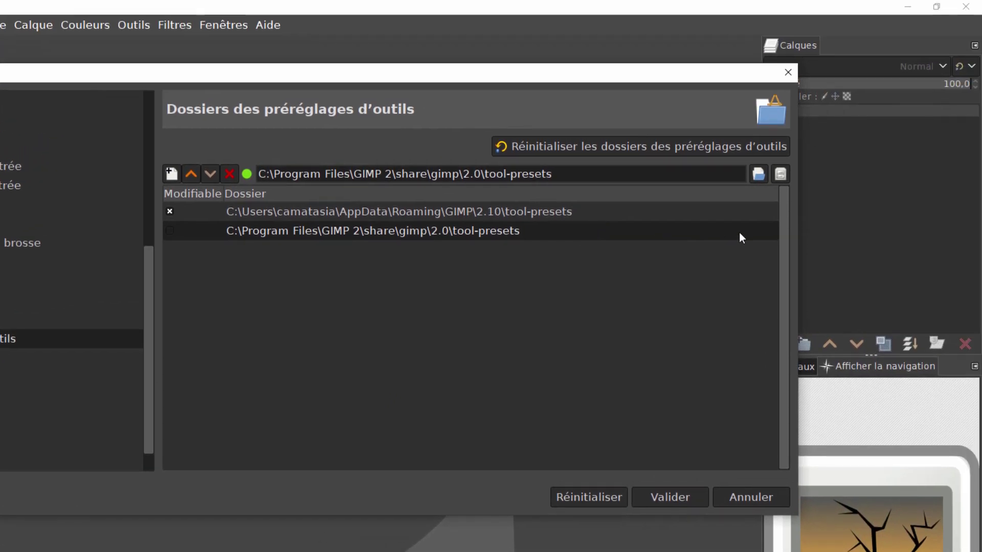
{"action": "left_click", "coordinate": [780, 174]}
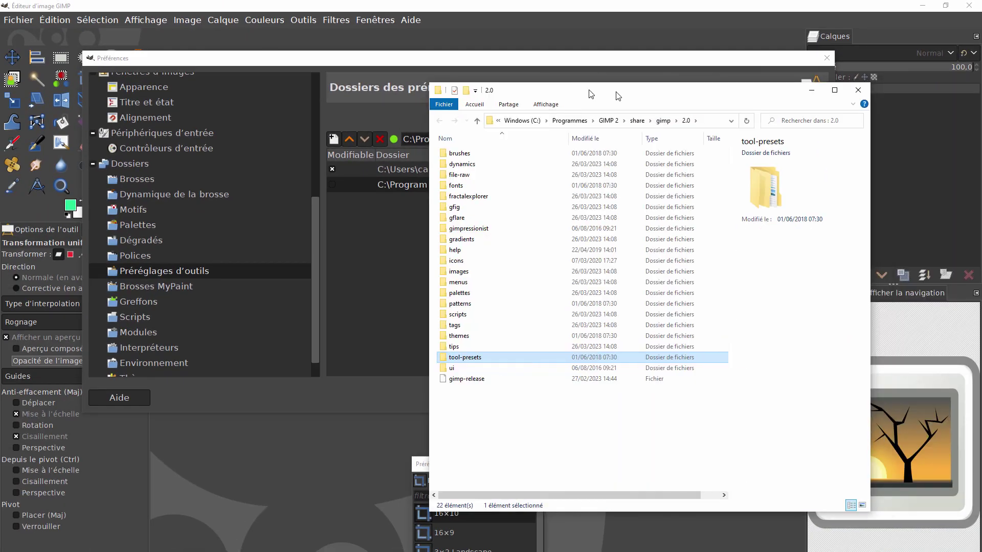
- Open the tool-presets folder in the file manager
{"action": "left_click_drag", "start_coordinate": [618, 96], "coordinate": [483, 57]}
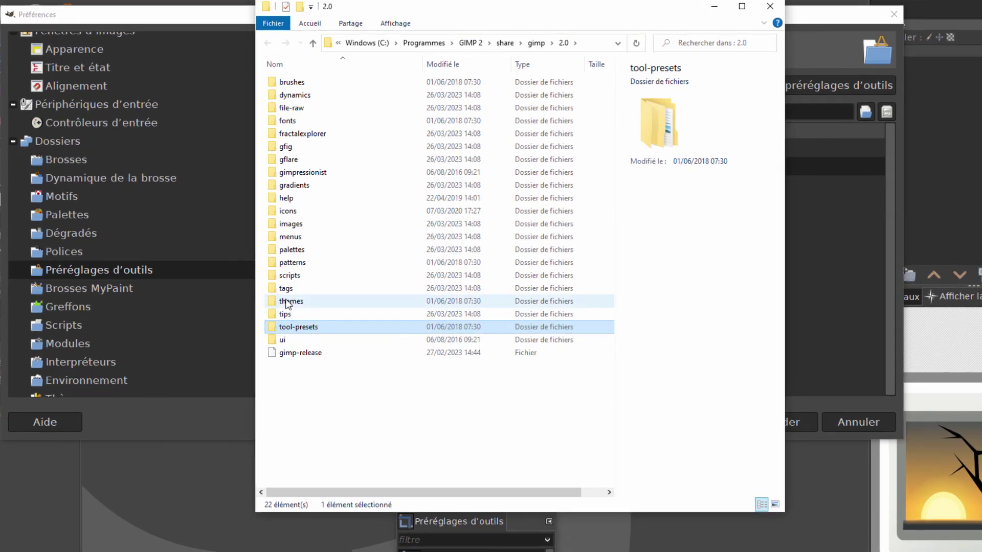
{"action": "left_click", "coordinate": [273, 301]}
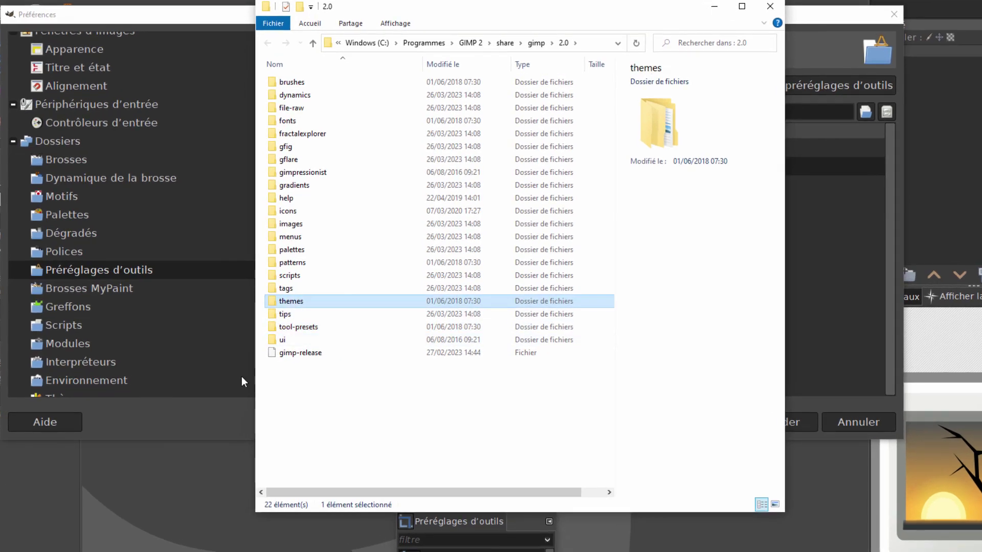
{"action": "left_click", "coordinate": [276, 330]}
{"action": "double_click", "coordinate": [270, 325]}
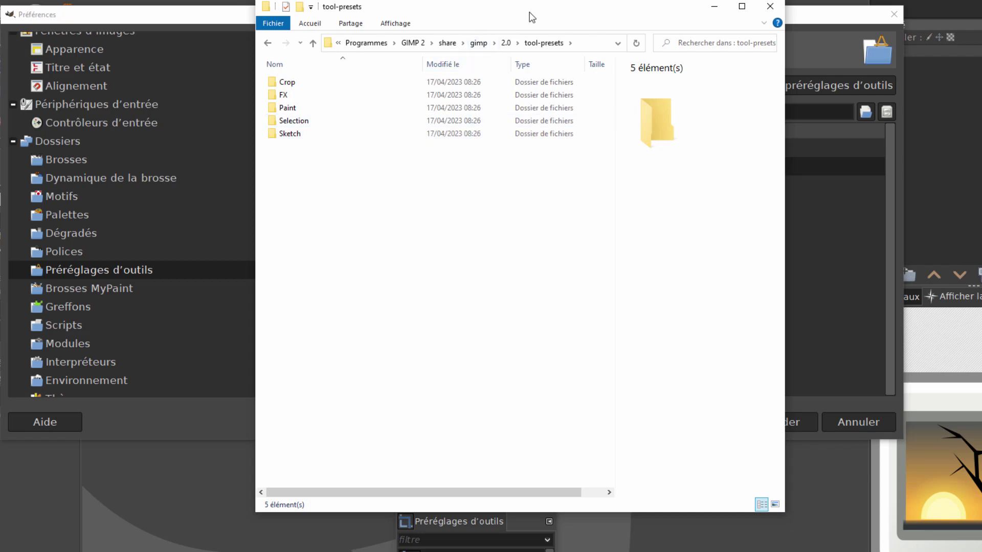
- Clear the view by moving the file manager and tool presets windows aside, and close the preferences
{"action": "left_click_drag", "start_coordinate": [531, 15], "coordinate": [234, 1]}
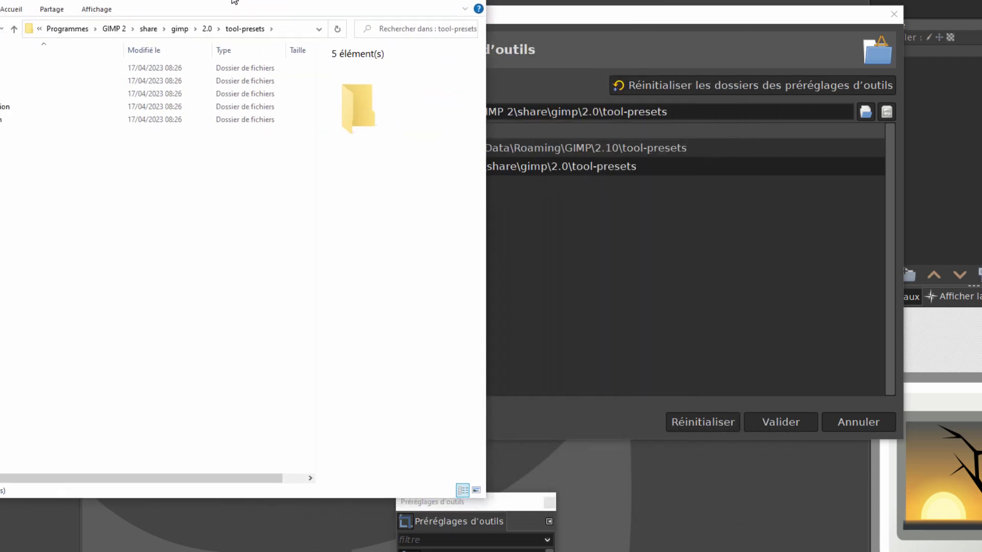
{"action": "left_click", "coordinate": [502, 490]}
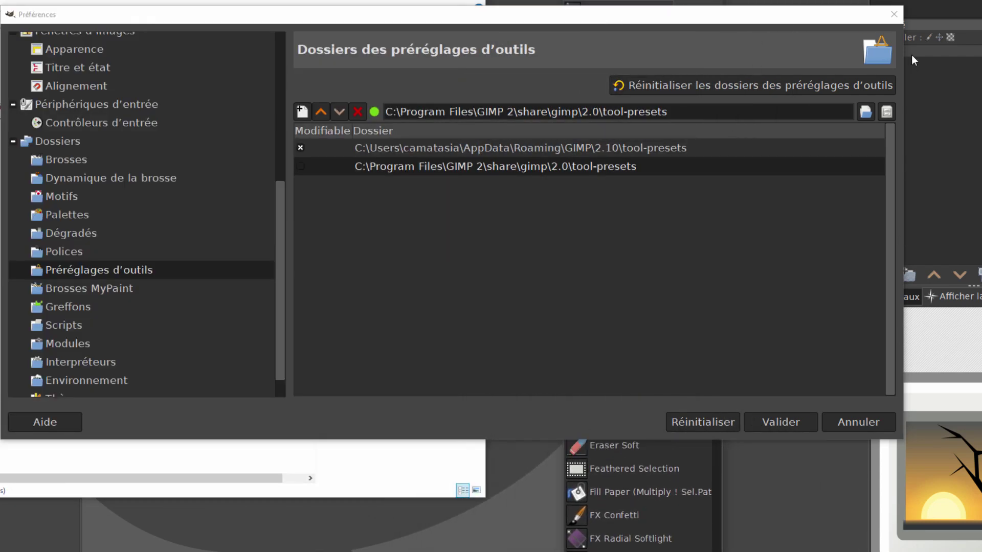
{"action": "left_click", "coordinate": [895, 14]}
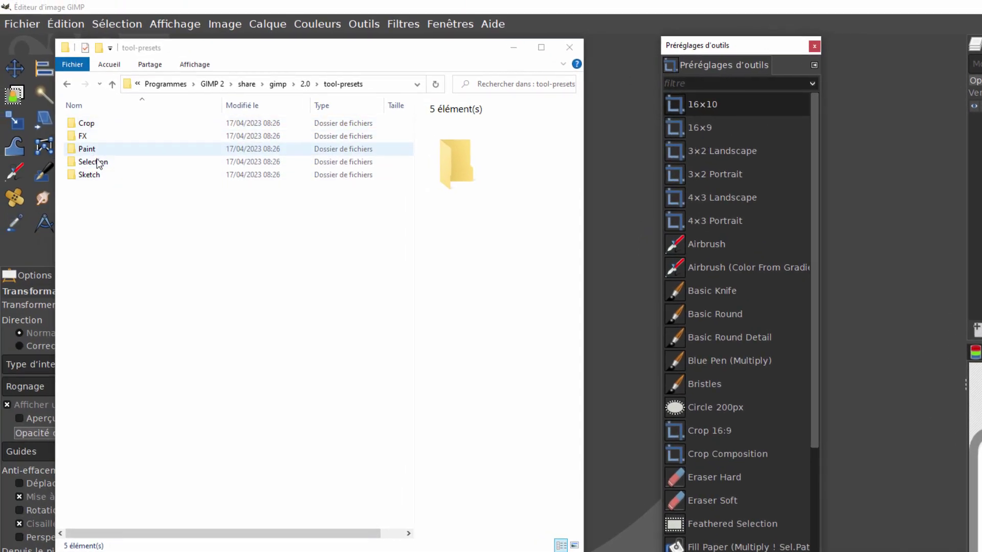
- Filter the tool presets by the Paint tag, compare them with the Paint folder's files, and return to tool-presets
{"action": "left_click", "coordinate": [812, 84]}
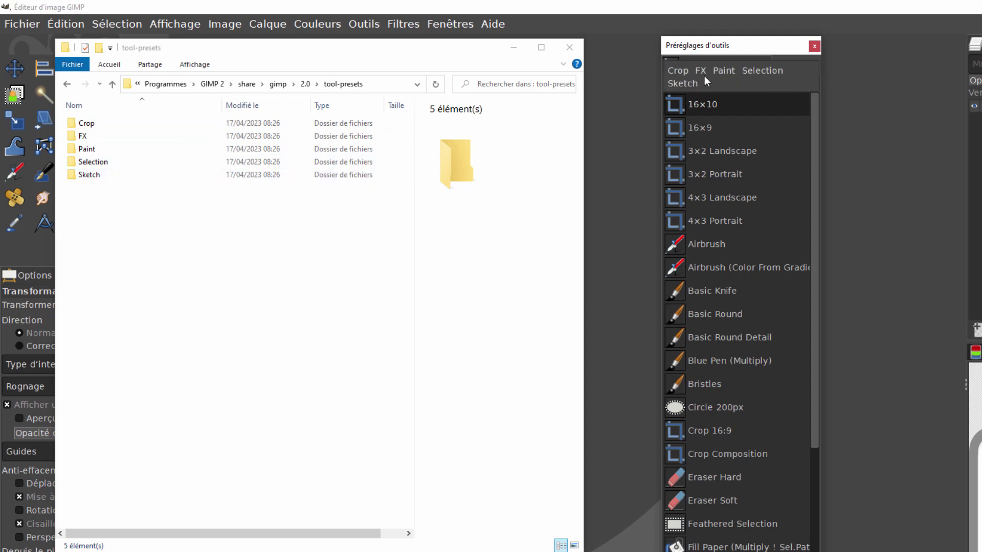
{"action": "left_click", "coordinate": [724, 71]}
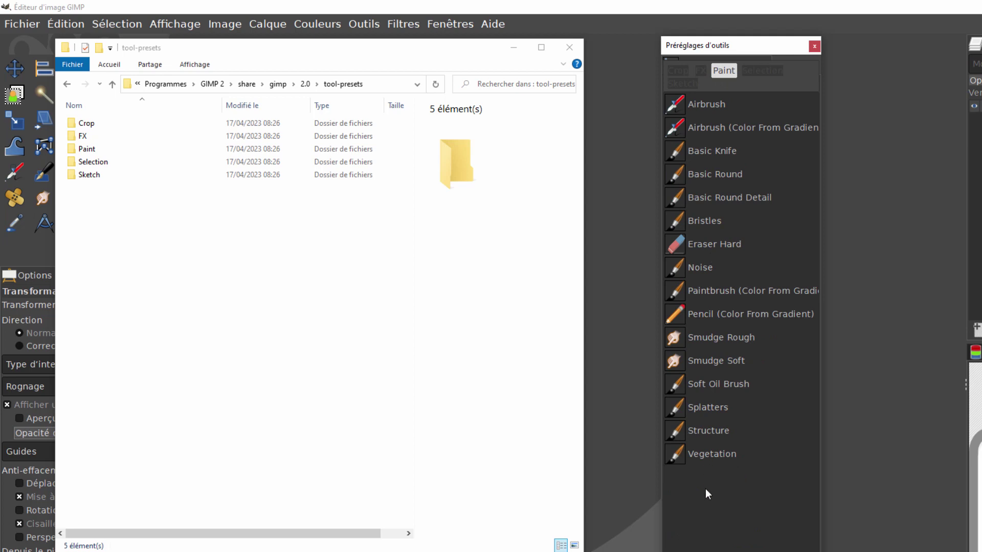
{"action": "double_click", "coordinate": [93, 152]}
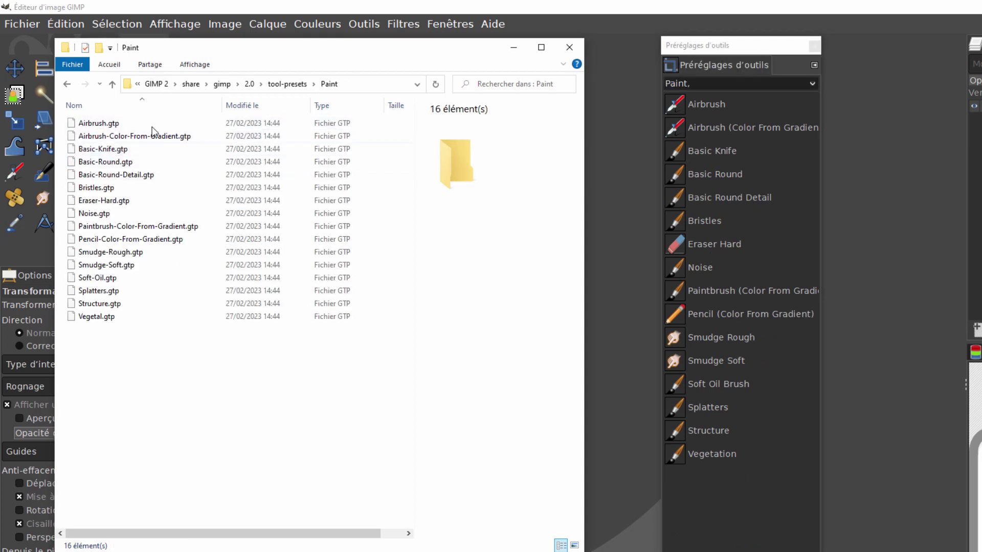
{"action": "left_click", "coordinate": [288, 84]}
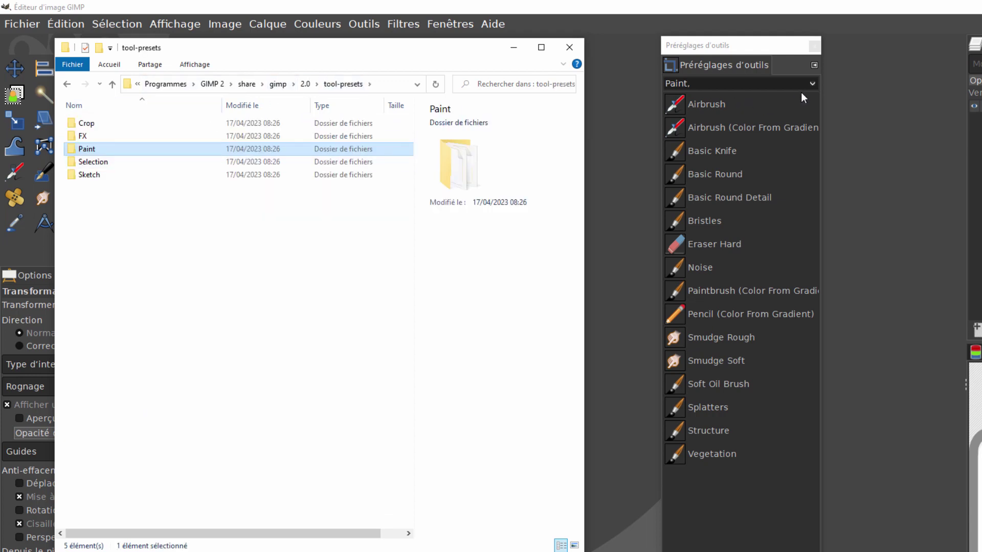
- Switch the preset filter from Paint to Sketch, compare the presets with the Sketch folder's files, and return to tool-presets
{"action": "left_click", "coordinate": [812, 82]}
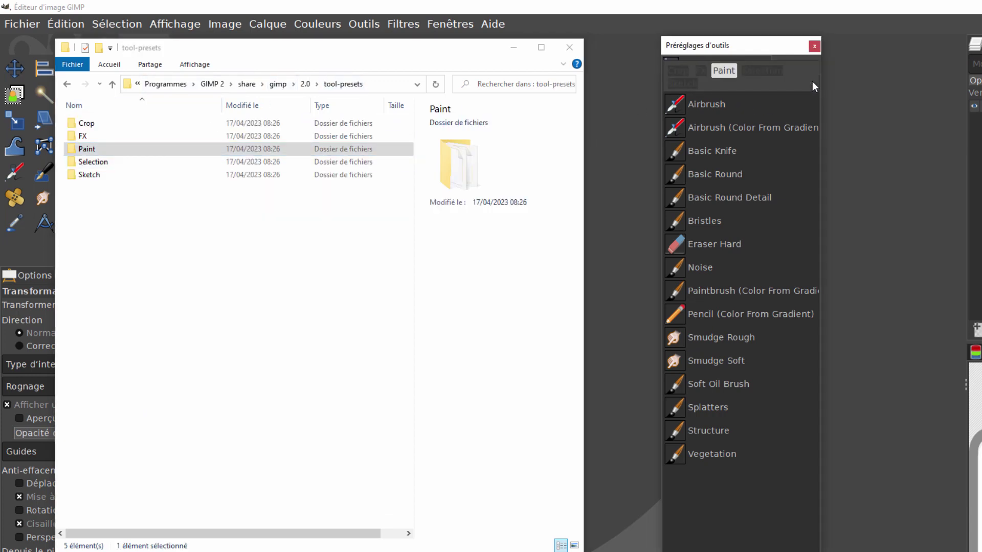
{"action": "left_click", "coordinate": [722, 71]}
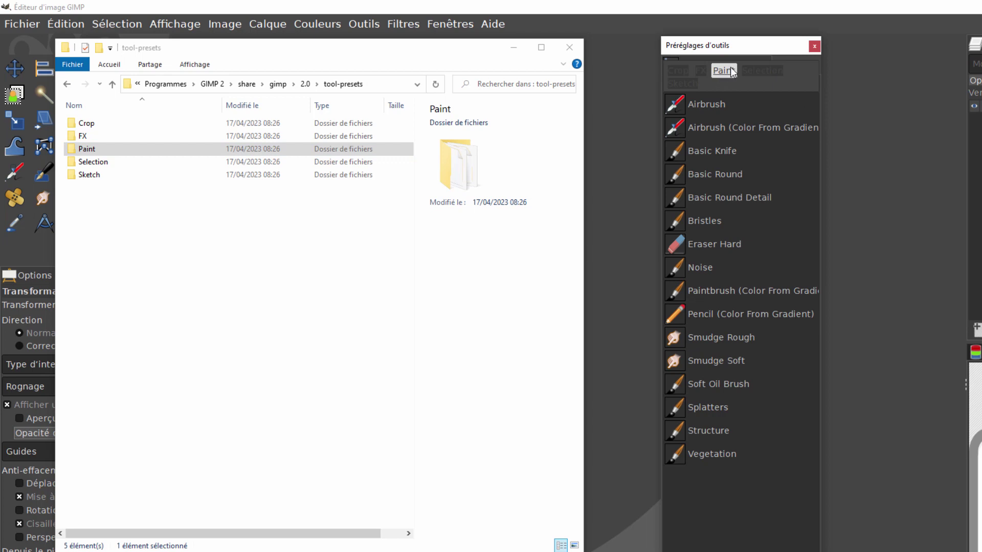
{"action": "left_click", "coordinate": [682, 82]}
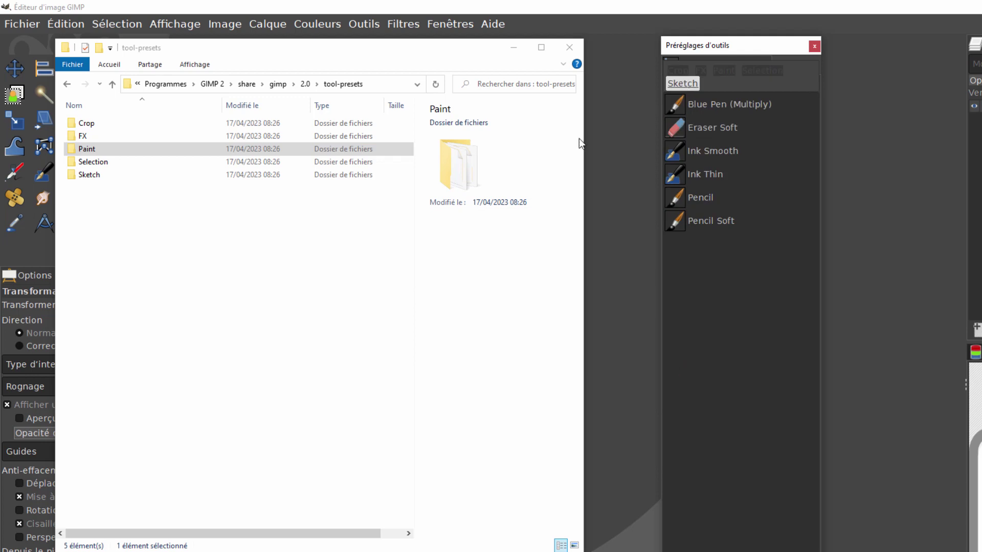
{"action": "double_click", "coordinate": [90, 175]}
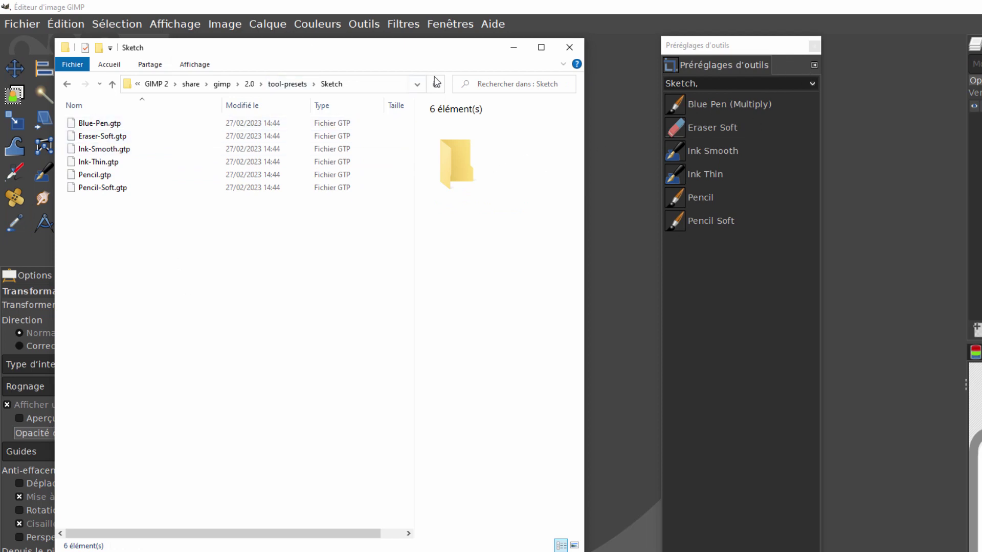
{"action": "left_click", "coordinate": [287, 84]}
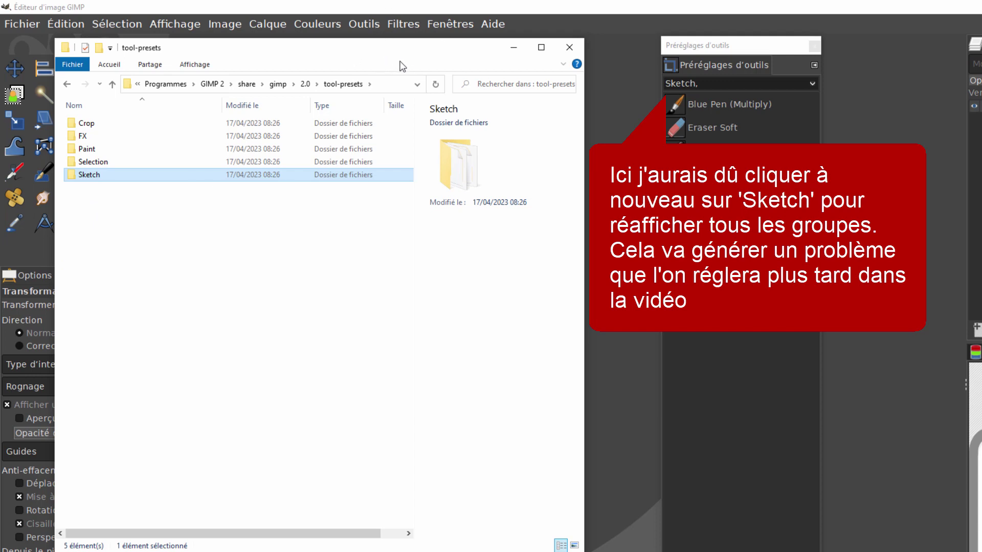
- Arrange the tool-presets folder window and the gimp-tuto folder window side by side
{"action": "left_click_drag", "start_coordinate": [429, 51], "coordinate": [388, 45]}
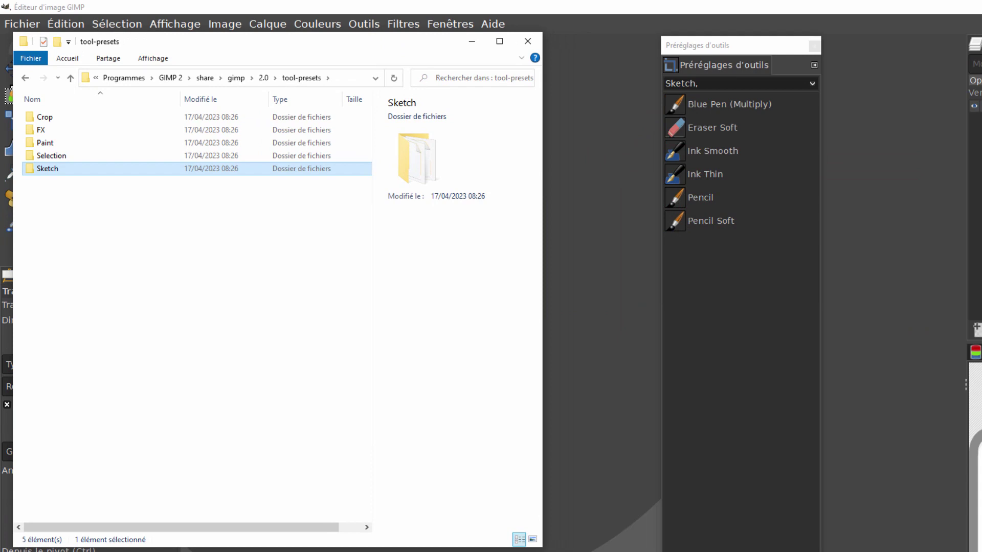
{"action": "left_click_drag", "start_coordinate": [981, 90], "coordinate": [759, 45]}
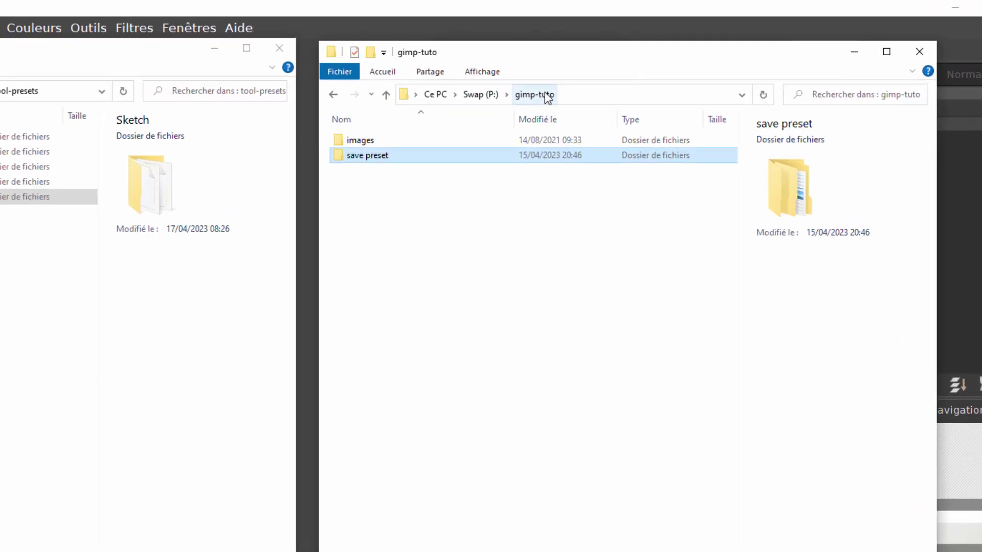
- Open the tool-presets copy inside gimp-tuto's save preset folder, and show GIMP's share\gimp\2.0 folder in the other window
{"action": "double_click", "coordinate": [341, 158]}
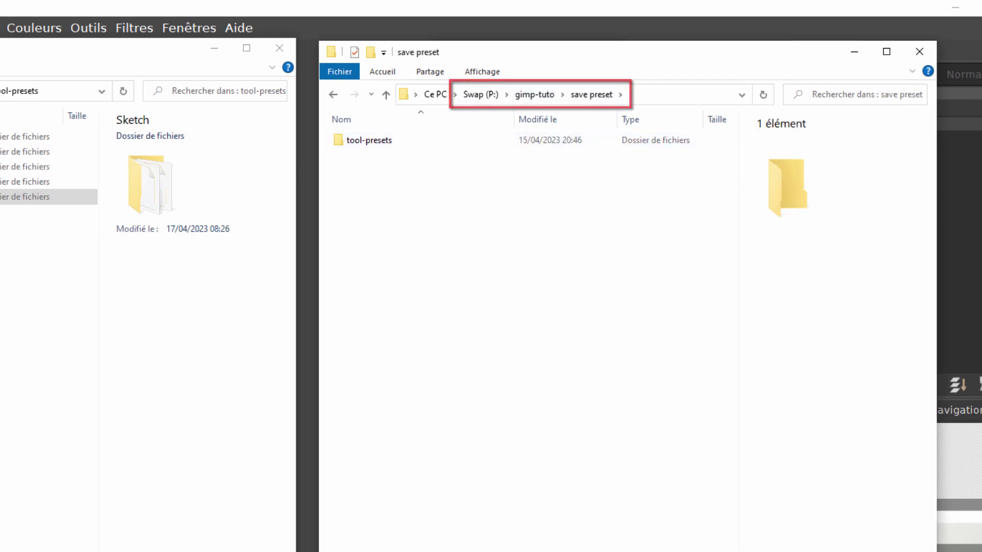
{"action": "left_click", "coordinate": [267, 65]}
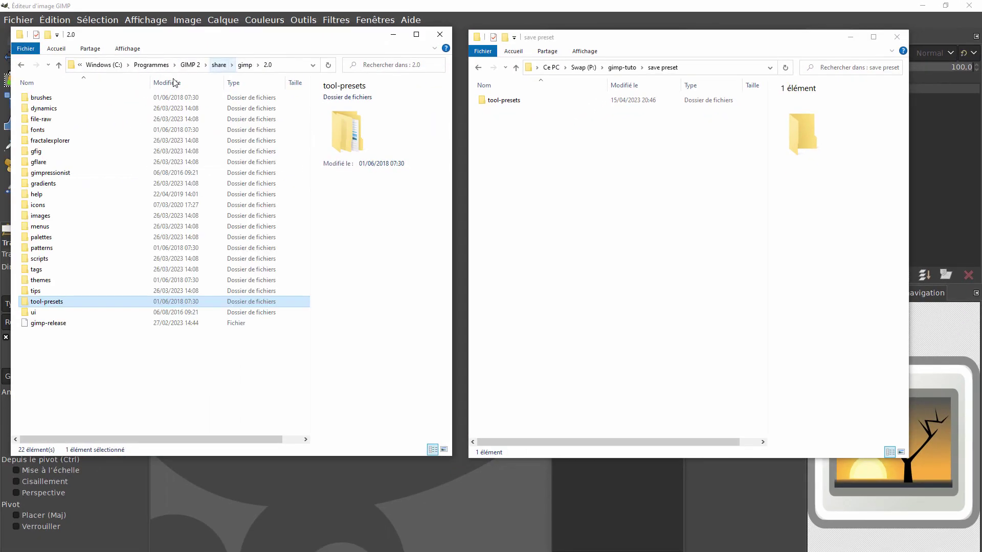
{"action": "left_click", "coordinate": [485, 102]}
{"action": "double_click", "coordinate": [486, 102]}
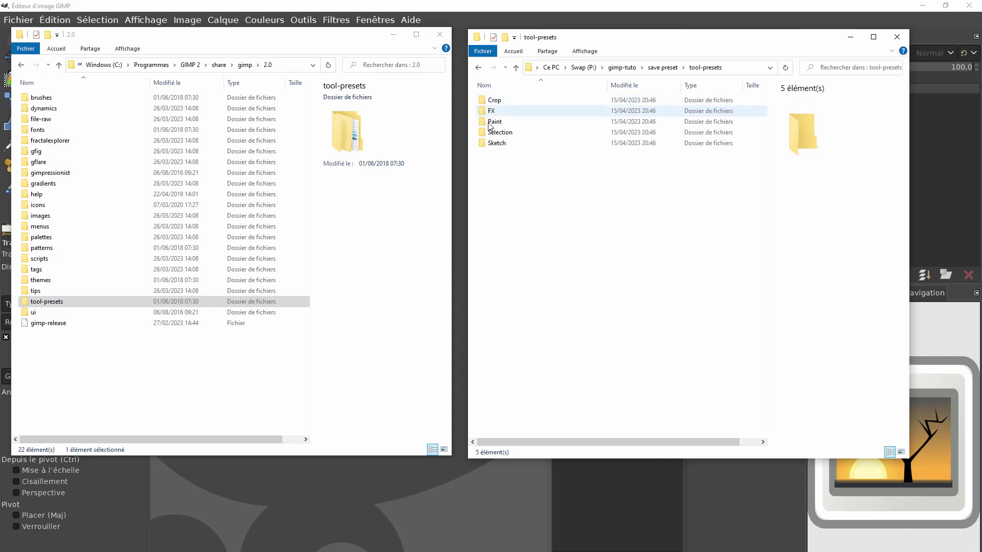
- Check the FX and Paint folders in the tool-presets backup, and return to the save preset folder
{"action": "double_click", "coordinate": [489, 111]}
{"action": "left_click", "coordinate": [705, 67]}
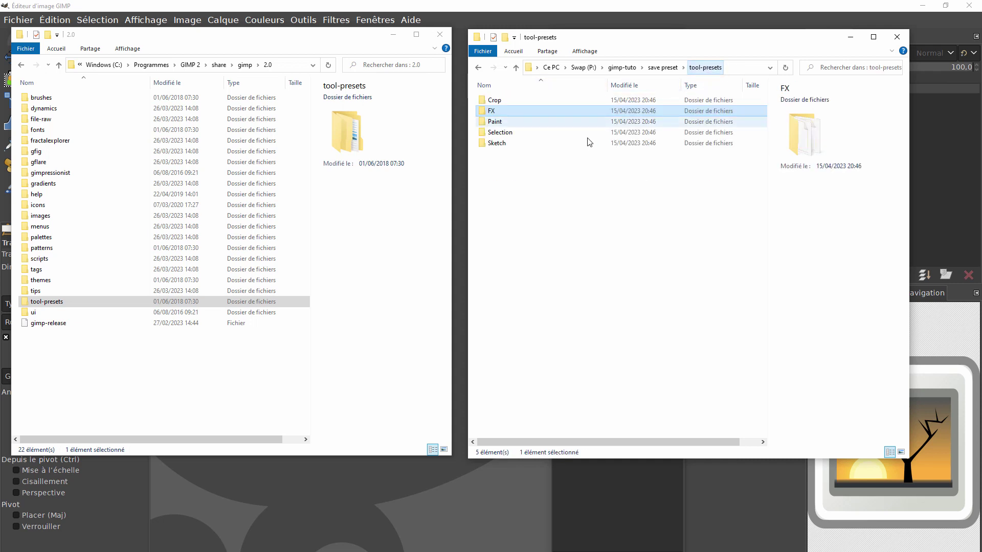
{"action": "left_click", "coordinate": [490, 125]}
{"action": "double_click", "coordinate": [489, 125]}
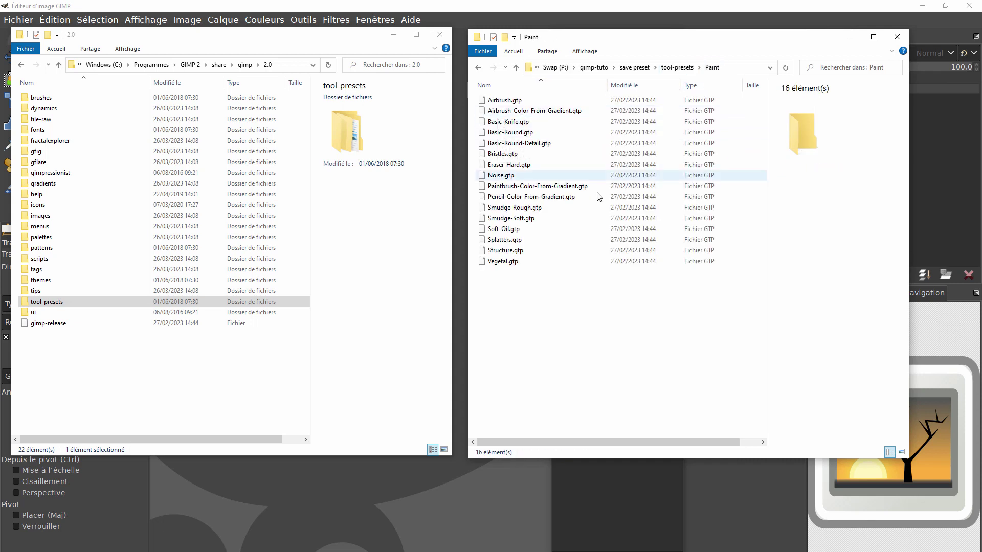
{"action": "left_click", "coordinate": [672, 71]}
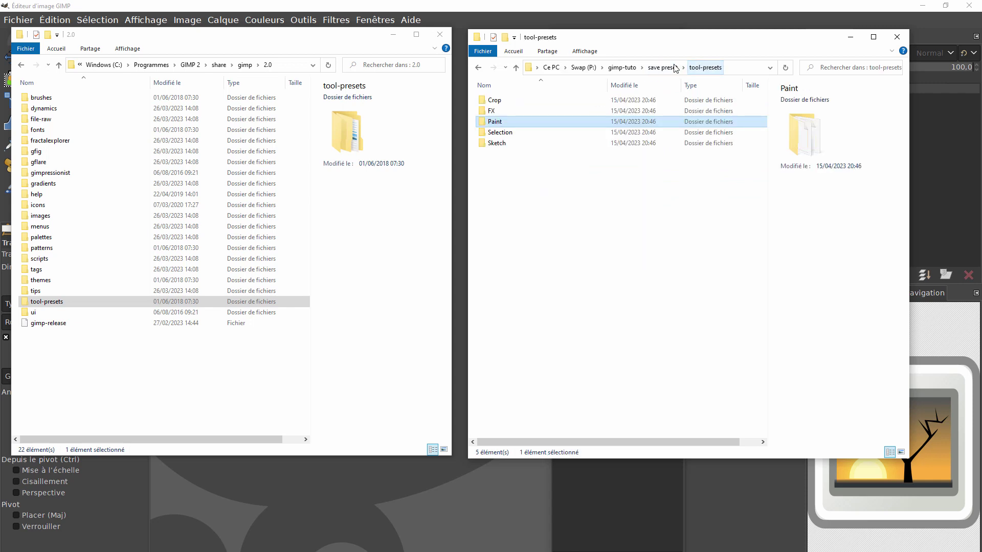
{"action": "left_click", "coordinate": [667, 71]}
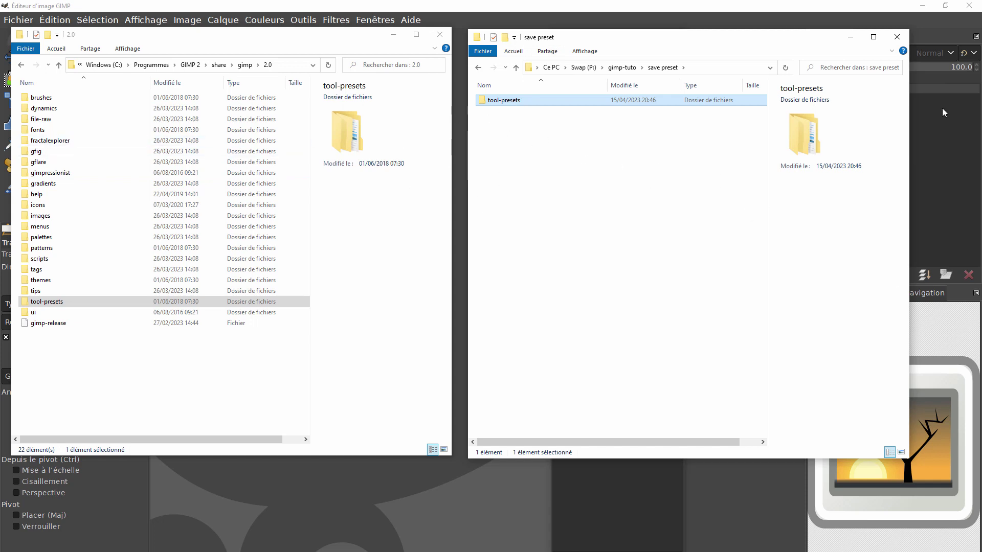
- Open the backup's Paint folder, move its window off-screen, and bring GIMP's 2.0 folder window to the middle
{"action": "double_click", "coordinate": [483, 101]}
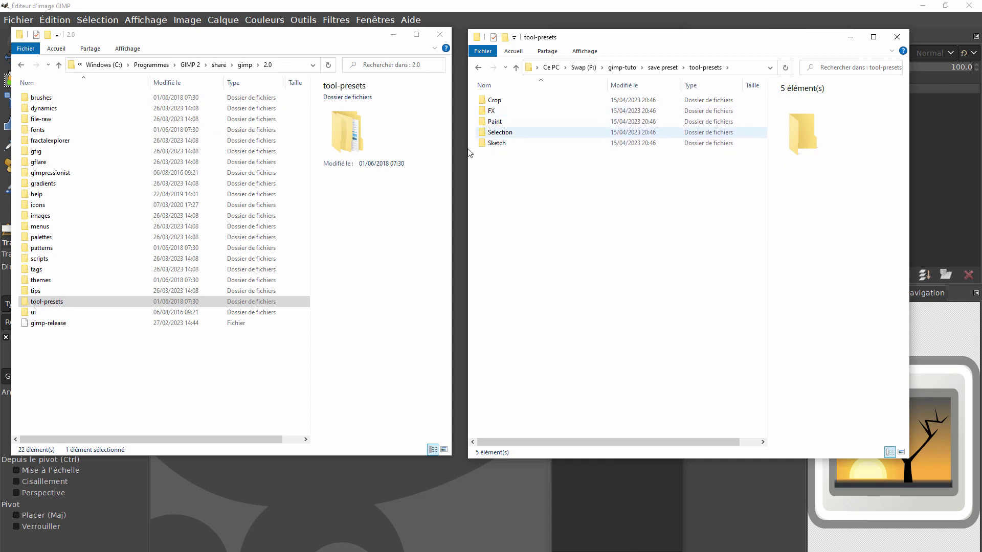
{"action": "double_click", "coordinate": [485, 123]}
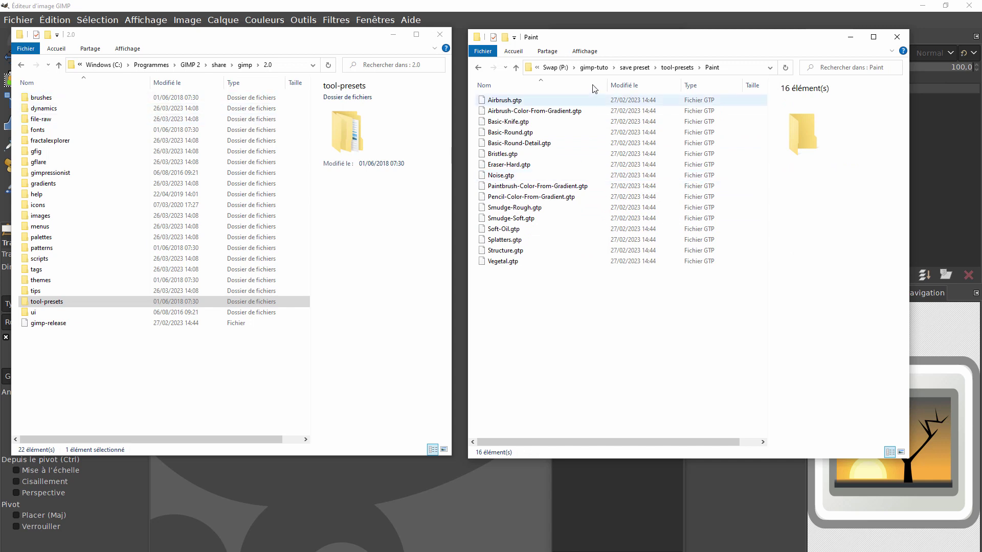
{"action": "left_click_drag", "start_coordinate": [633, 44], "coordinate": [981, 89]}
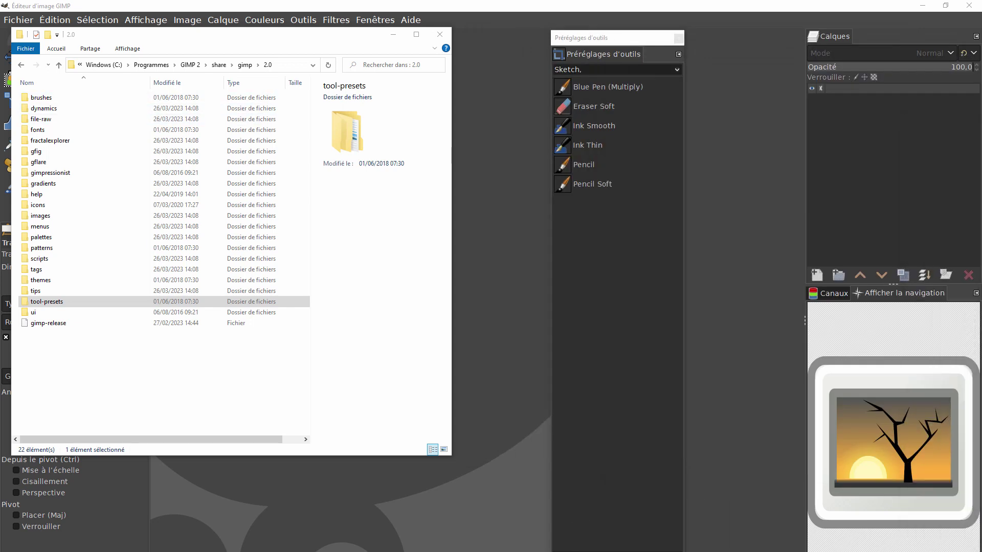
{"action": "left_click_drag", "start_coordinate": [261, 44], "coordinate": [573, 58]}
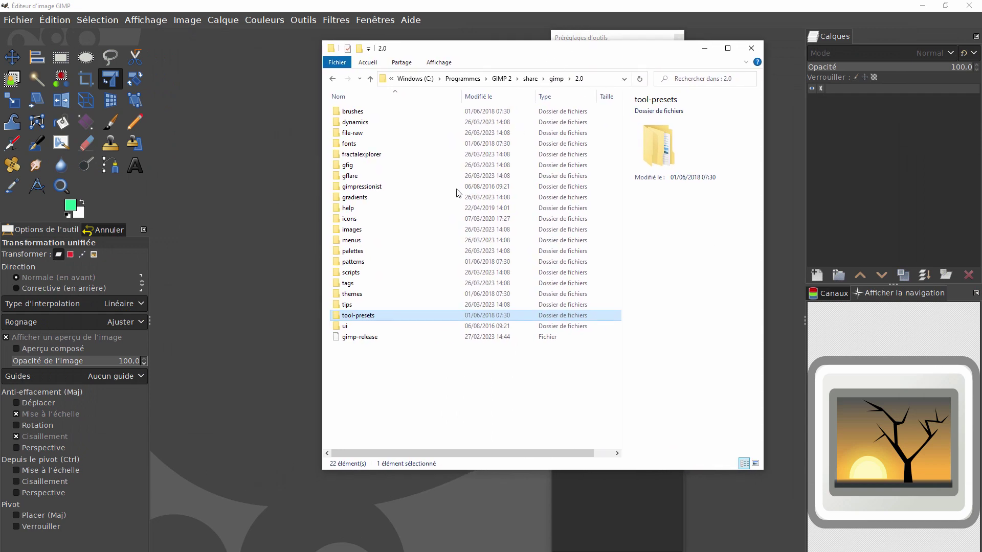
- Delete all preset files from the Crop folder in GIMP's tool-presets, granting administrator rights
{"action": "double_click", "coordinate": [333, 314]}
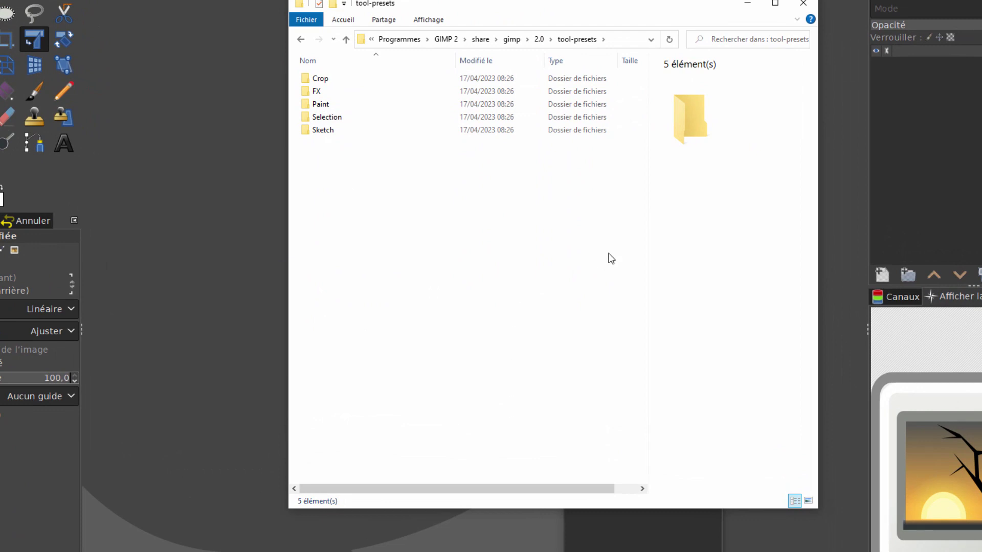
{"action": "double_click", "coordinate": [306, 78]}
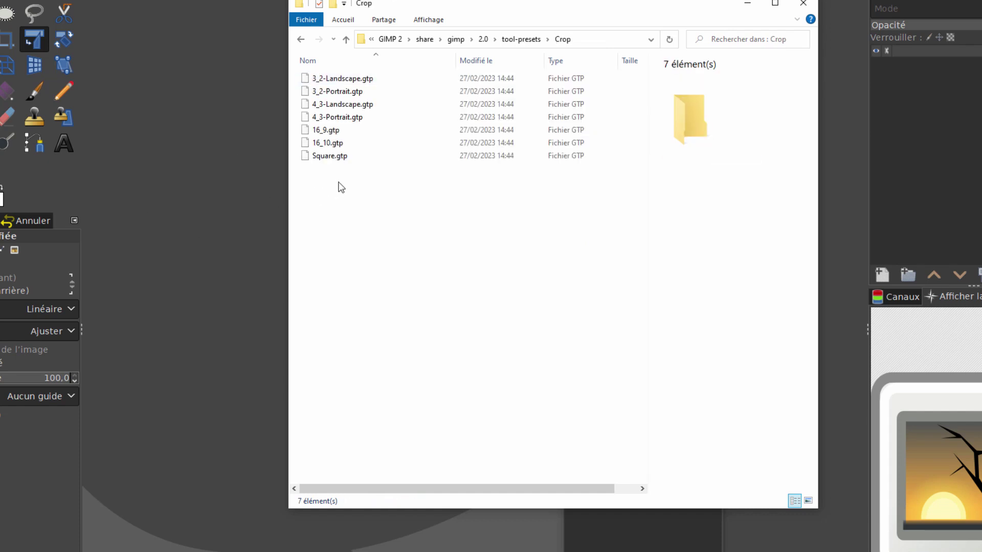
{"action": "key", "text": "ctrl+a"}
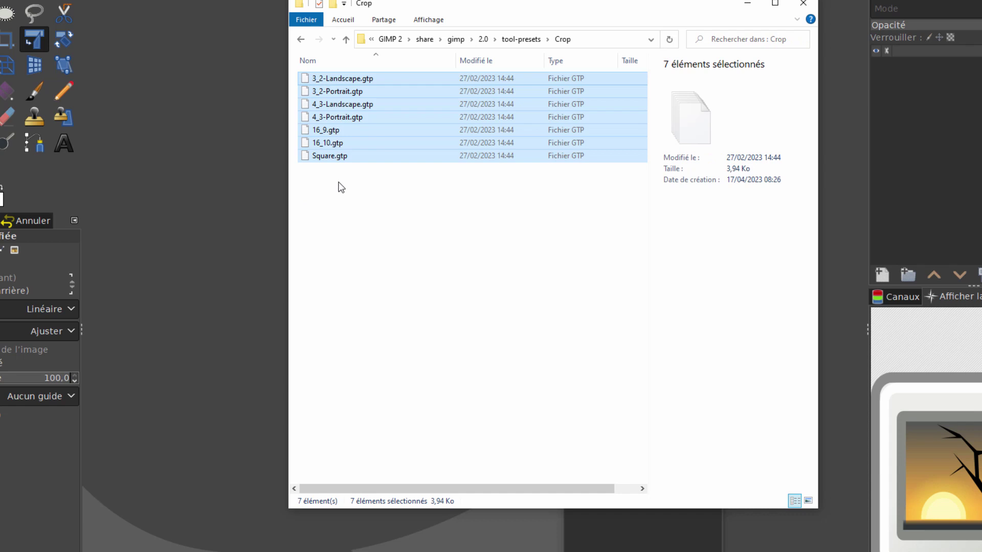
{"action": "key", "text": "Delete"}
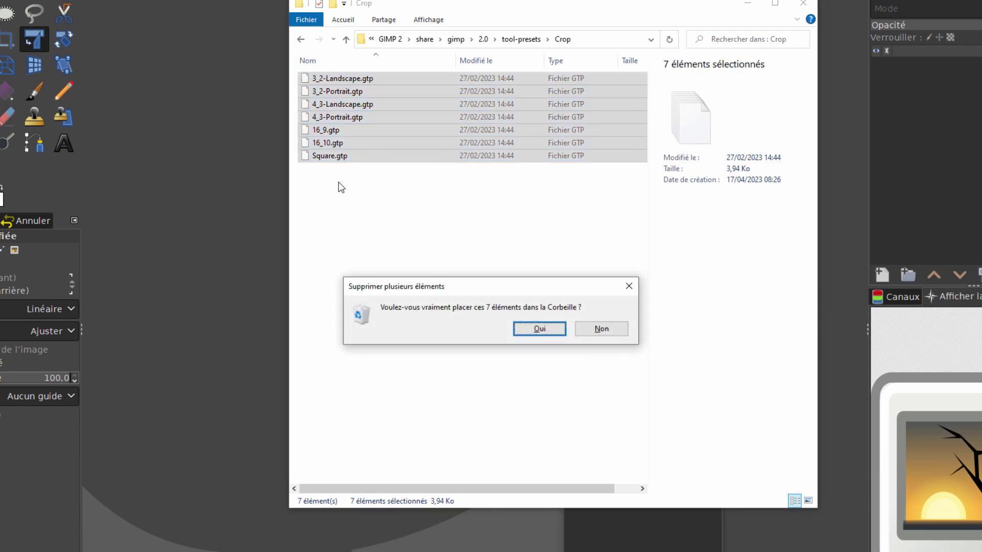
{"action": "key", "text": "Return"}
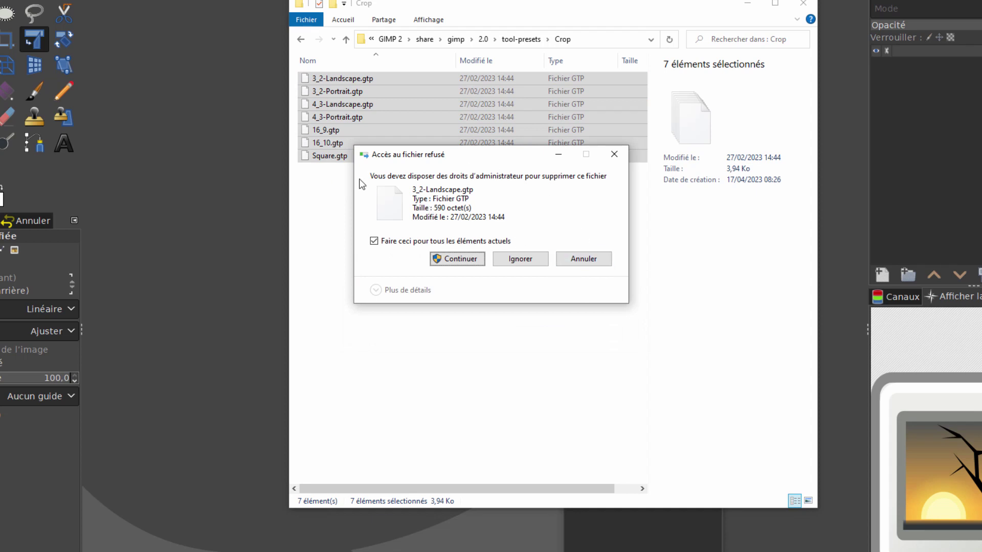
{"action": "left_click", "coordinate": [462, 259]}
{"action": "left_click", "coordinate": [460, 259]}
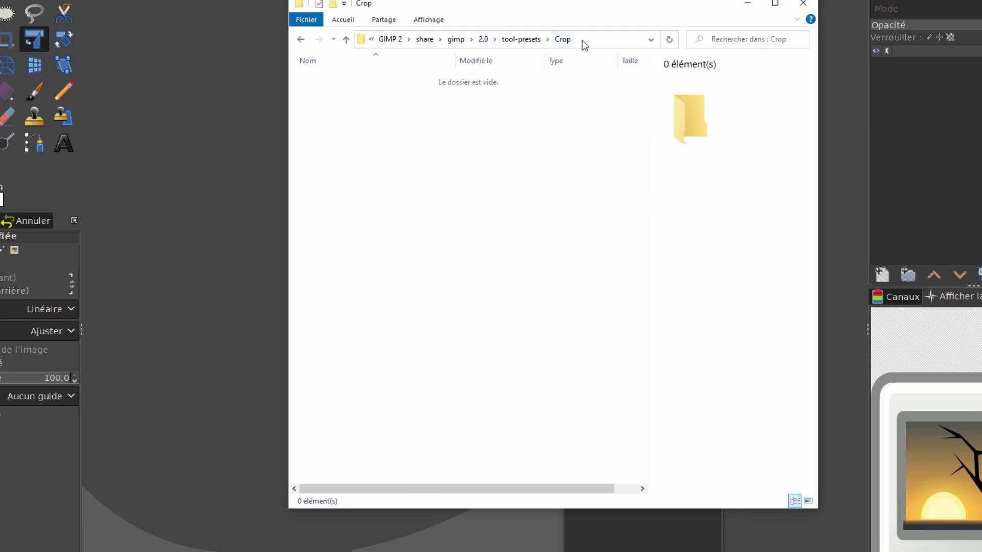
- Permanently delete all preset files from the FX folder in GIMP's tool-presets, granting administrator rights
{"action": "left_click", "coordinate": [518, 39]}
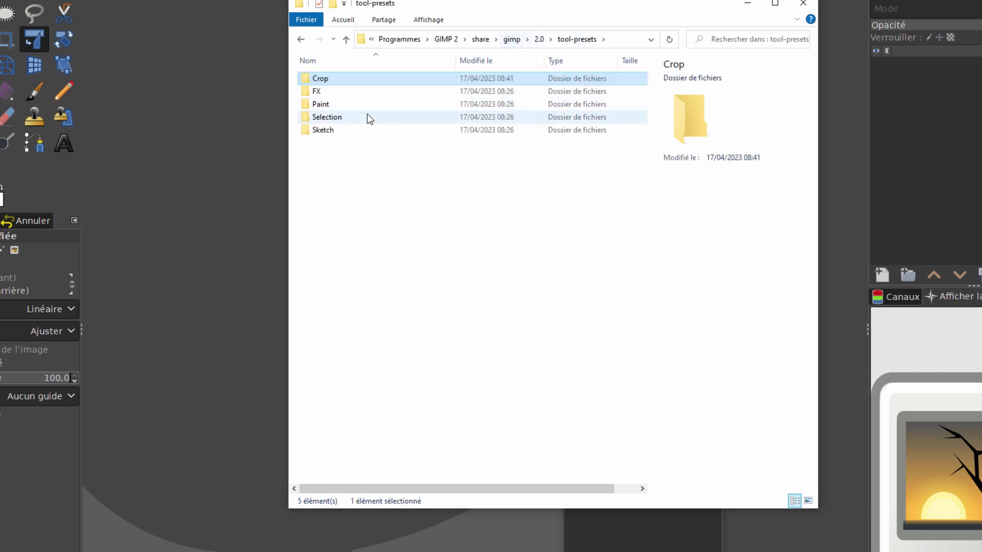
{"action": "double_click", "coordinate": [307, 91]}
{"action": "key", "text": "ctrl+a"}
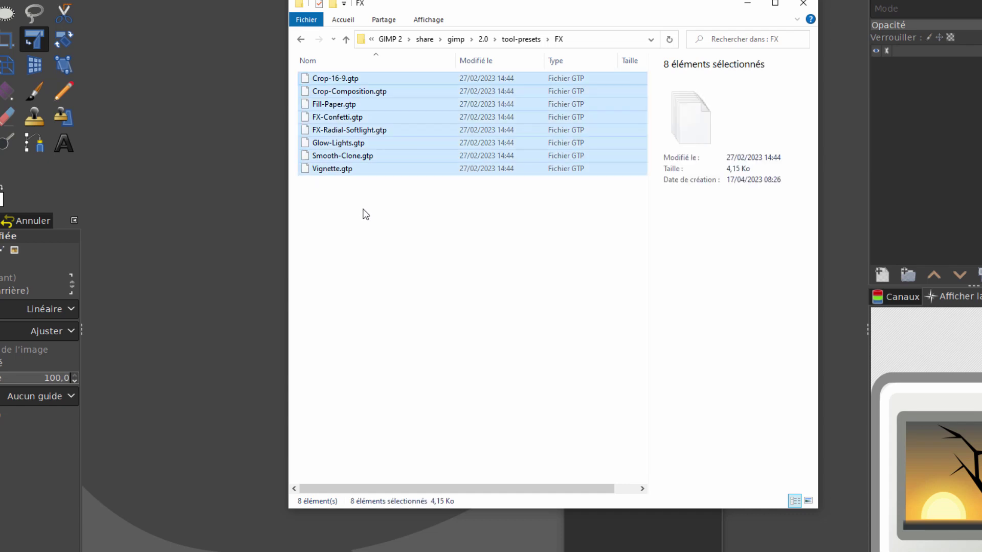
{"action": "key", "text": "shift+Delete"}
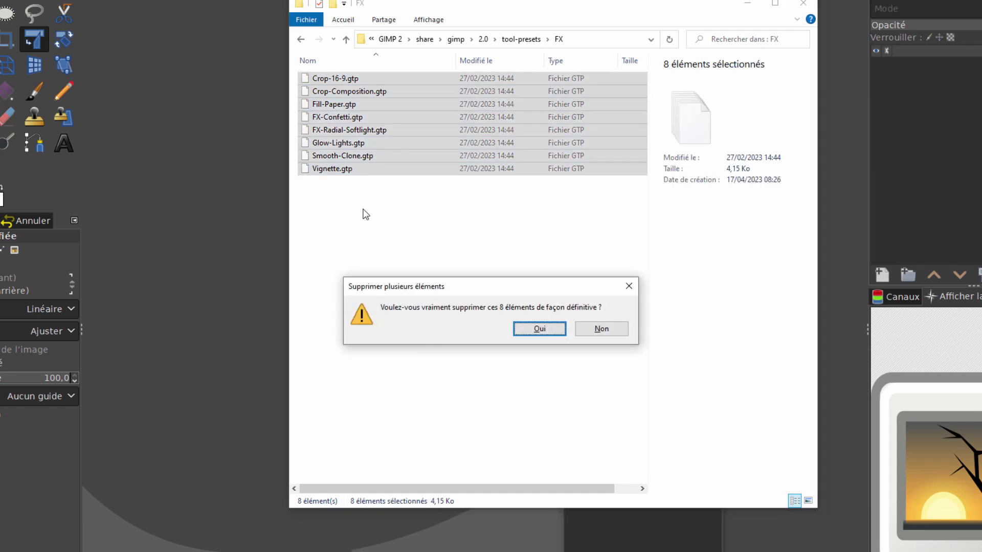
{"action": "key", "text": "Return"}
{"action": "left_click", "coordinate": [464, 259]}
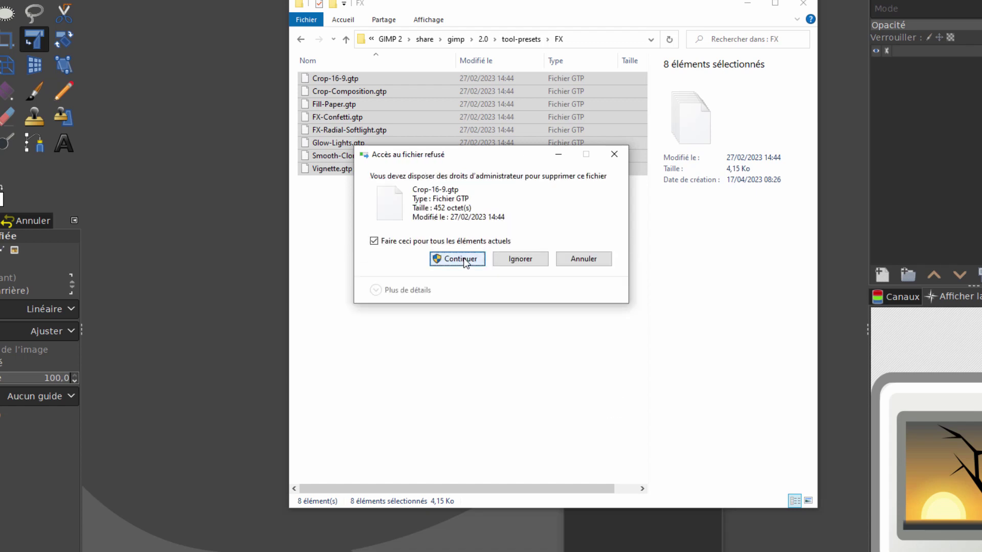
{"action": "left_click", "coordinate": [460, 259]}
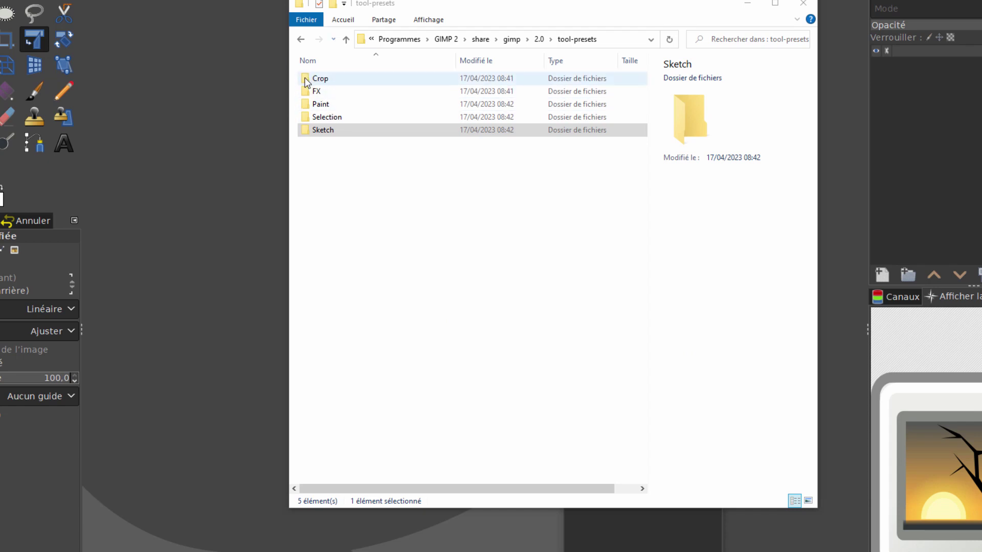
- Check the contents of the Paint and Selection folders in GIMP's tool-presets, and return to tool-presets
{"action": "double_click", "coordinate": [307, 104]}
{"action": "key", "text": "alt+Left"}
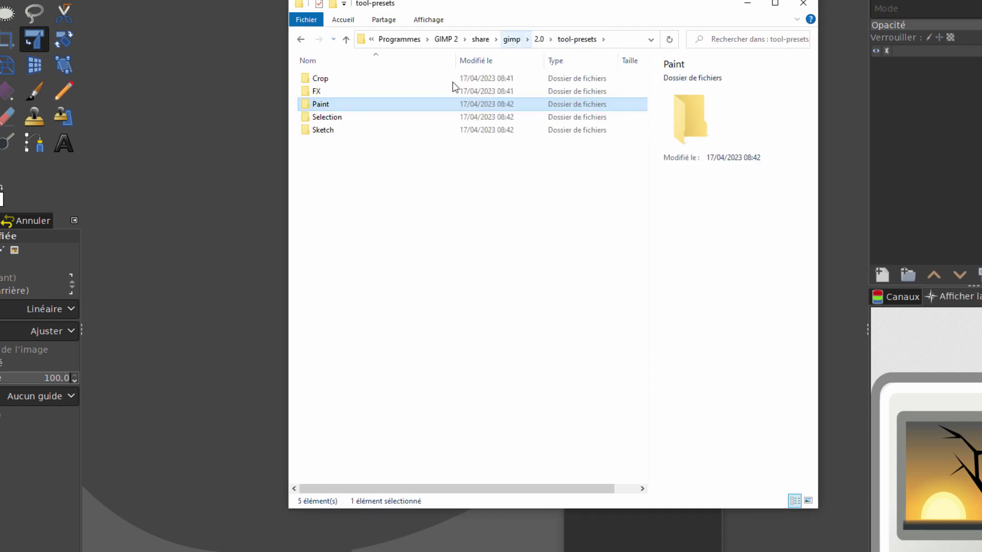
{"action": "double_click", "coordinate": [311, 117]}
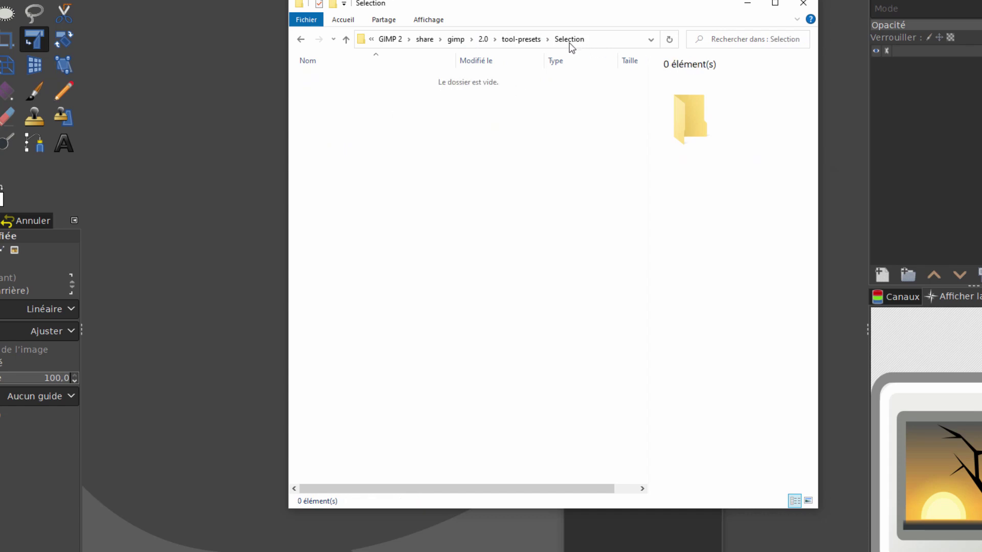
{"action": "left_click", "coordinate": [521, 40]}
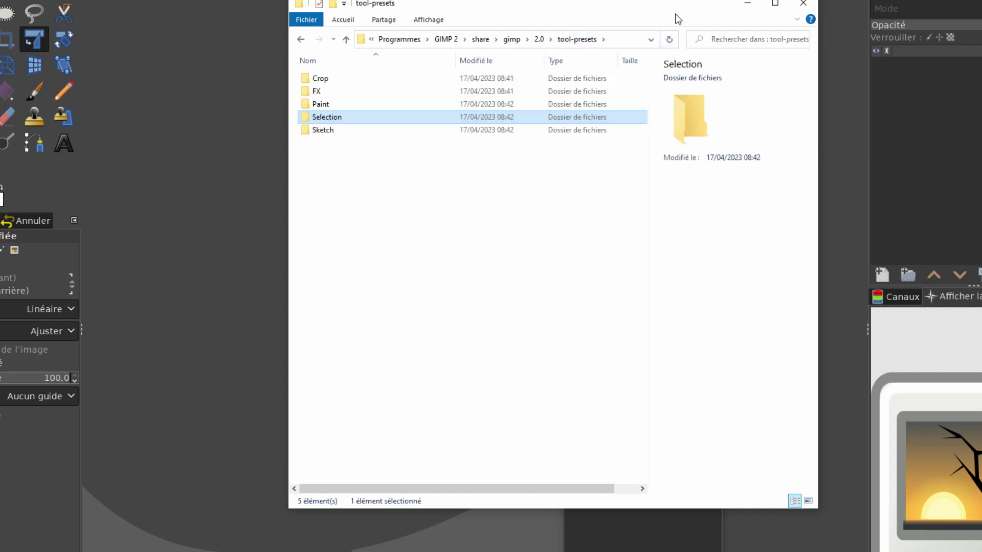
- Move the tool-presets folder window off-screen and refresh the tool presets list in GIMP
{"action": "left_click_drag", "start_coordinate": [683, 11], "coordinate": [0, 9]}
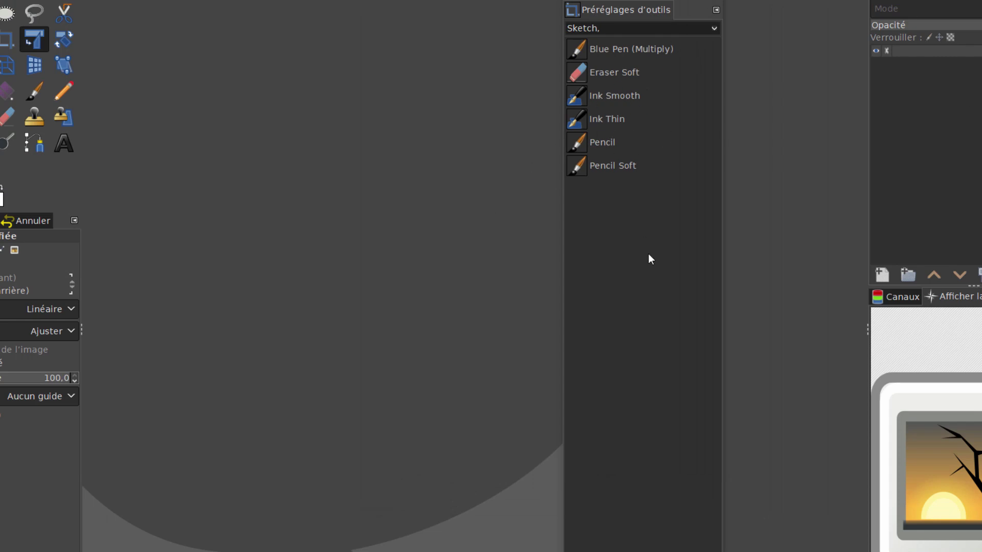
{"action": "left_click", "coordinate": [707, 551]}
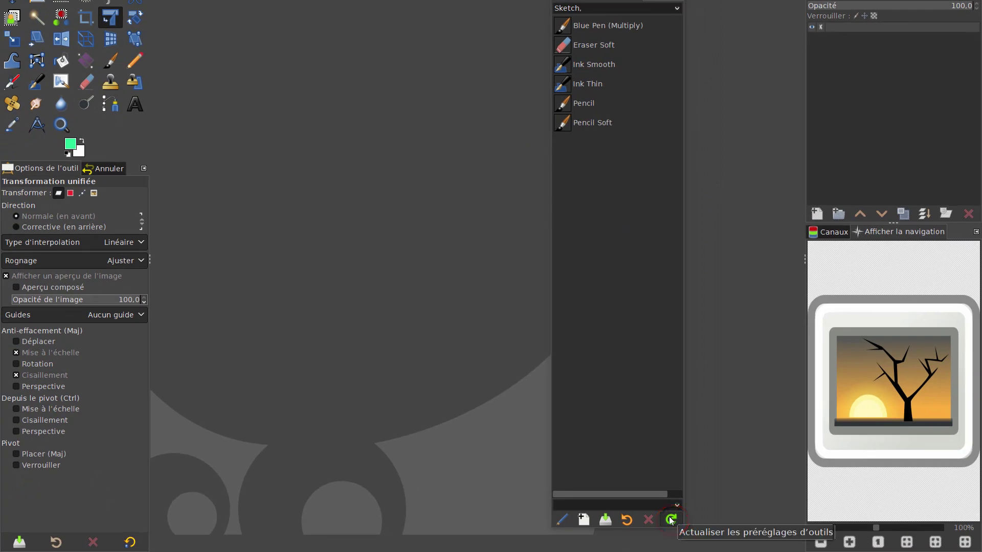
{"action": "left_click", "coordinate": [671, 521]}
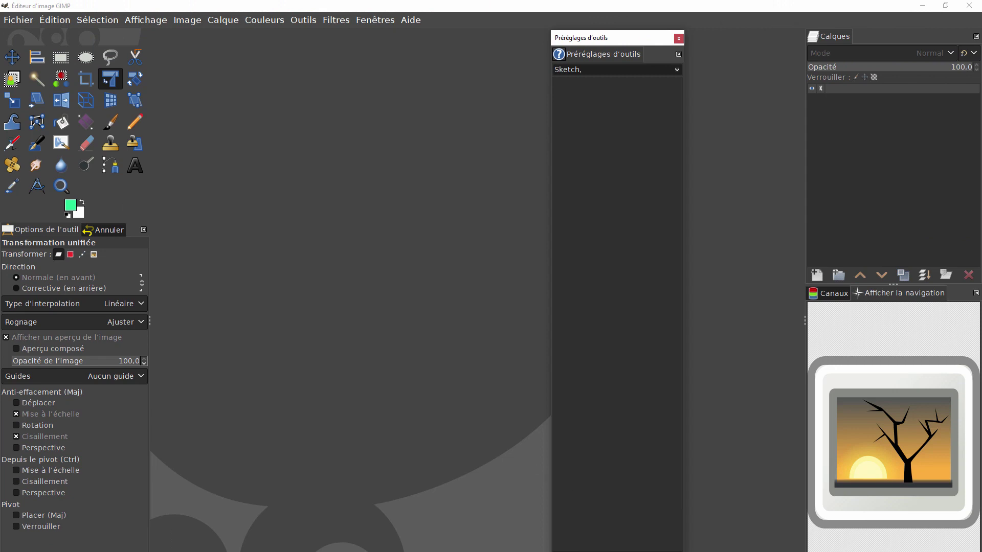
- Bring back both folder windows side by side, with GIMP's Paint folder open next to the backup's Paint folder
{"action": "left_click_drag", "start_coordinate": [0, 77], "coordinate": [304, 56]}
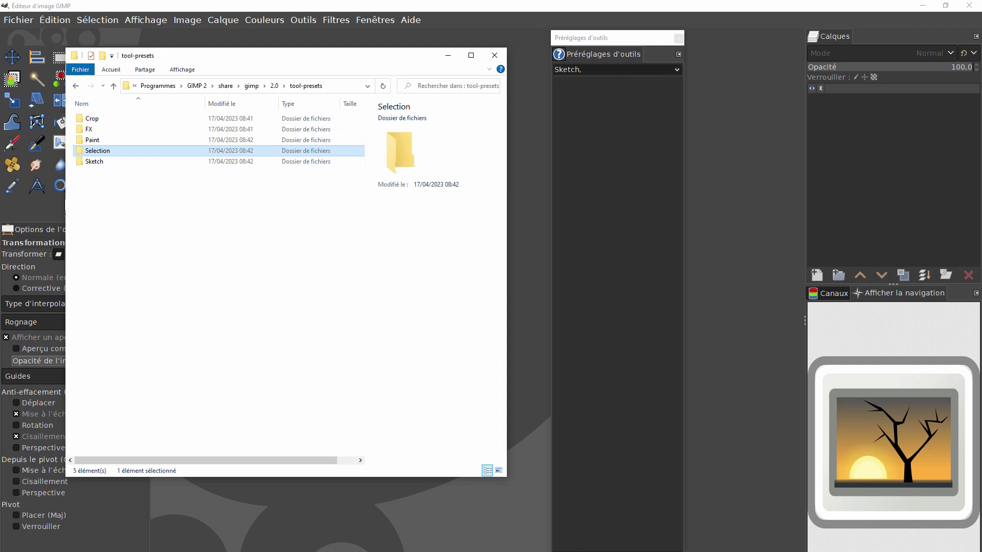
{"action": "double_click", "coordinate": [77, 143]}
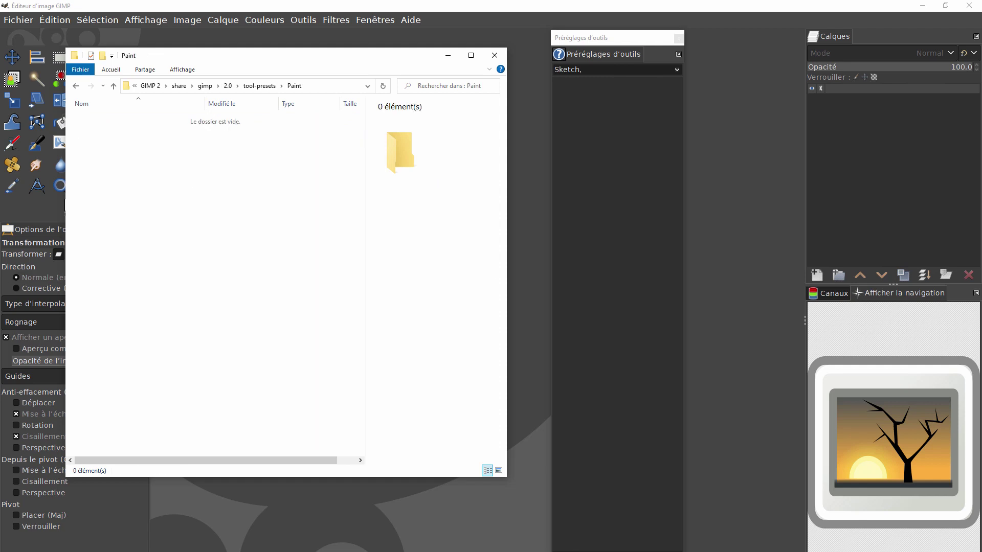
{"action": "left_click_drag", "start_coordinate": [981, 61], "coordinate": [783, 61]}
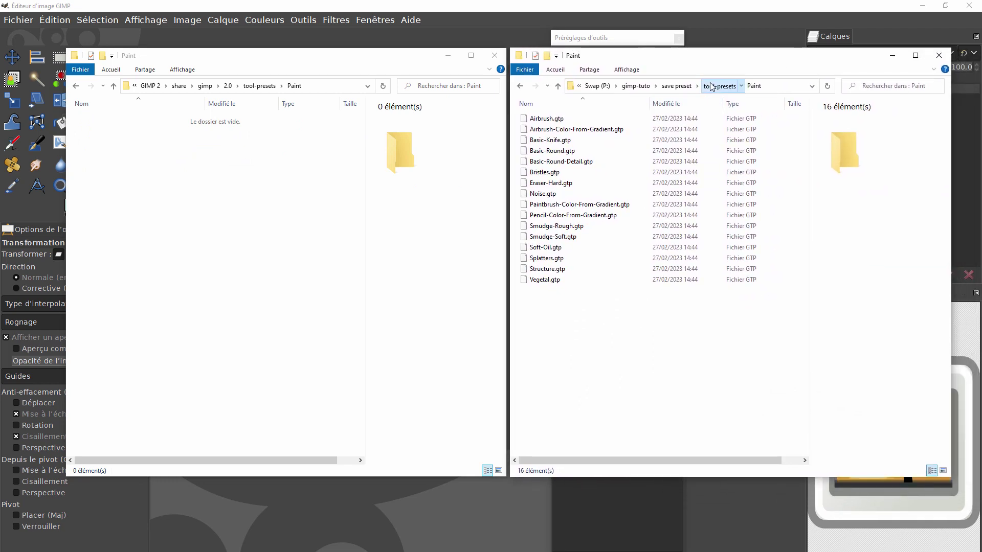
- Go up to the backup's save preset folder and navigate back through tool-presets into Paint
{"action": "left_click", "coordinate": [676, 86]}
{"action": "left_click", "coordinate": [526, 119]}
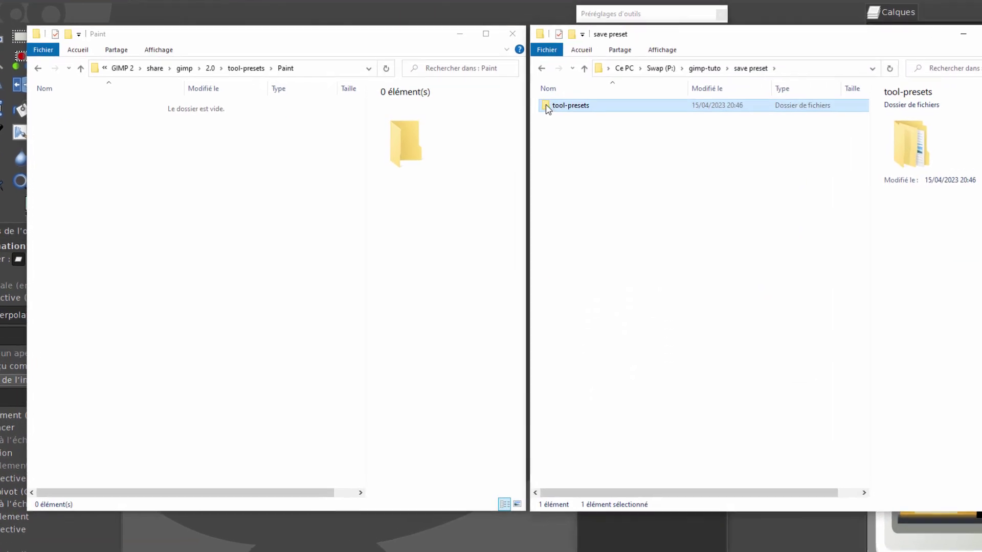
{"action": "double_click", "coordinate": [547, 108]}
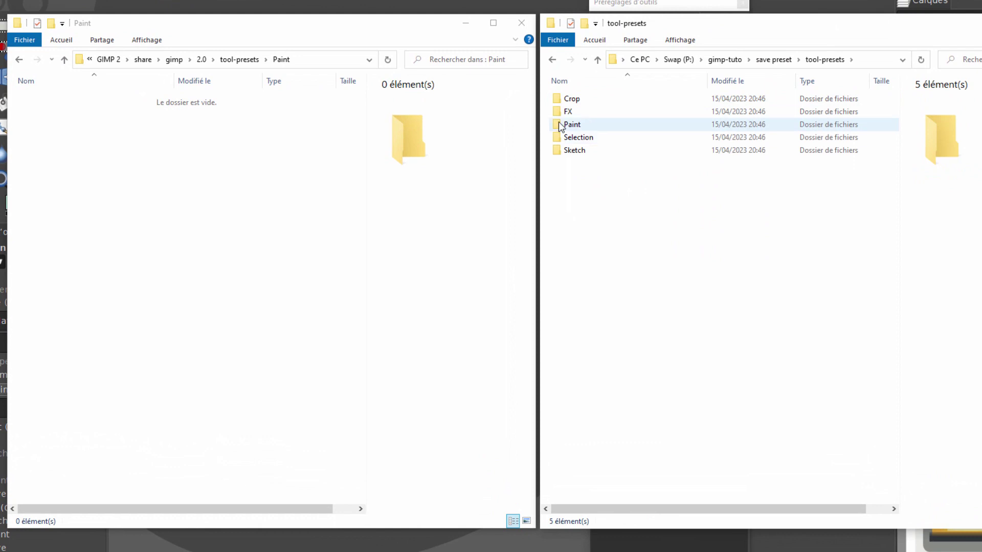
{"action": "double_click", "coordinate": [571, 124]}
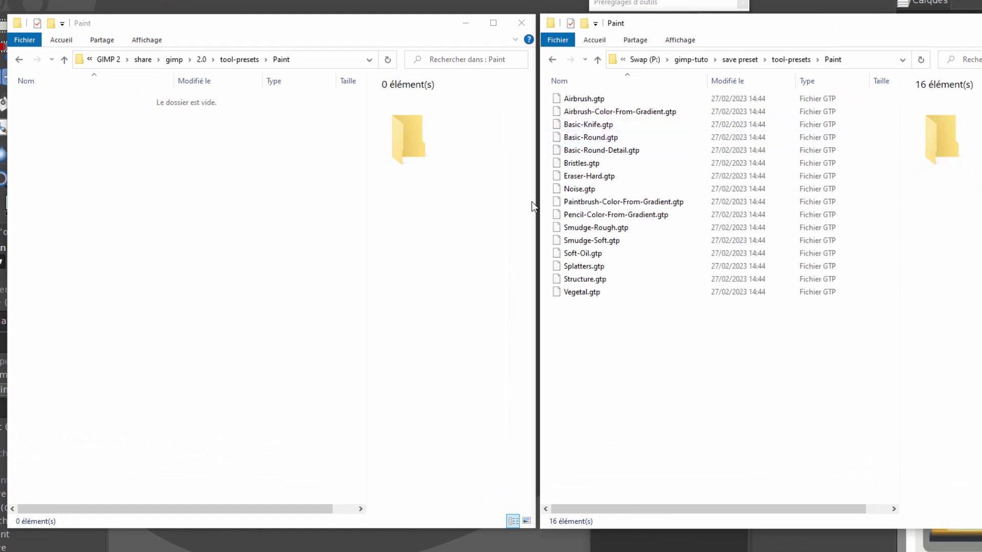
- Copy Basic-Round.gtp from the backup's Paint folder into GIMP's Paint folder, granting administrator rights
{"action": "left_click", "coordinate": [557, 141]}
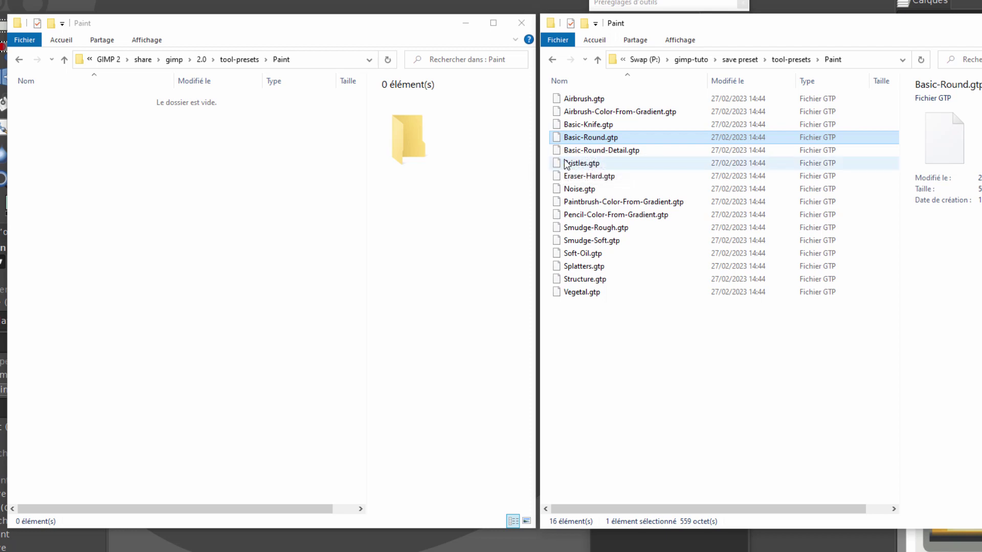
{"action": "key", "text": "ctrl"}
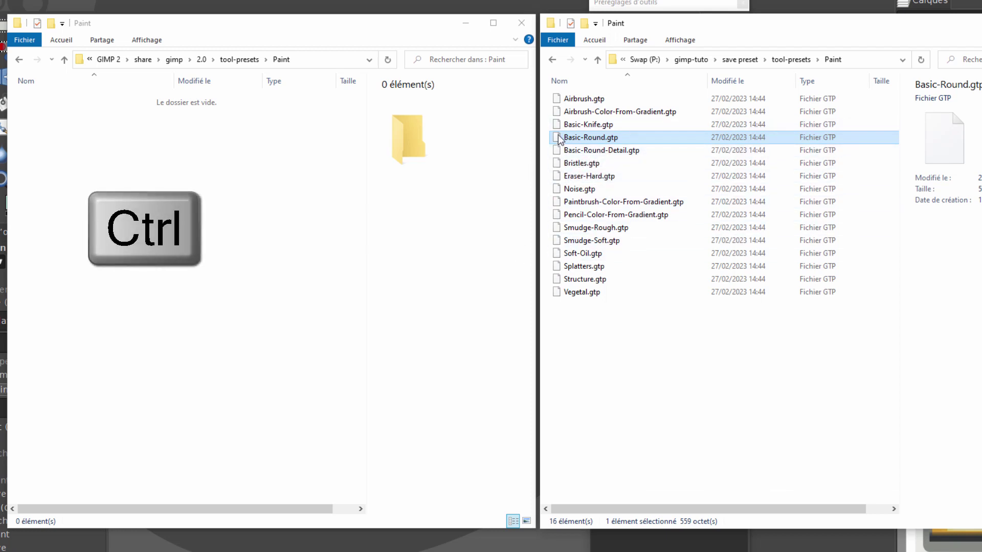
{"action": "mouse_move", "coordinate": [558, 134]}
{"action": "left_mouse_down"}
{"action": "mouse_move", "coordinate": [543, 147]}
{"action": "mouse_move", "coordinate": [328, 206]}
{"action": "mouse_move", "coordinate": [262, 212]}
{"action": "mouse_move", "coordinate": [187, 196]}
{"action": "left_mouse_up"}
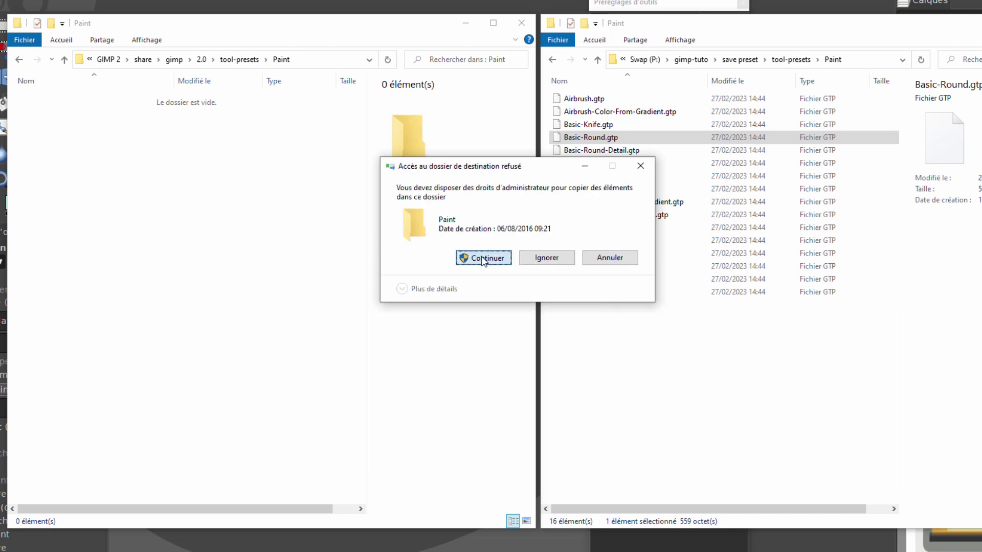
{"action": "left_click", "coordinate": [482, 257]}
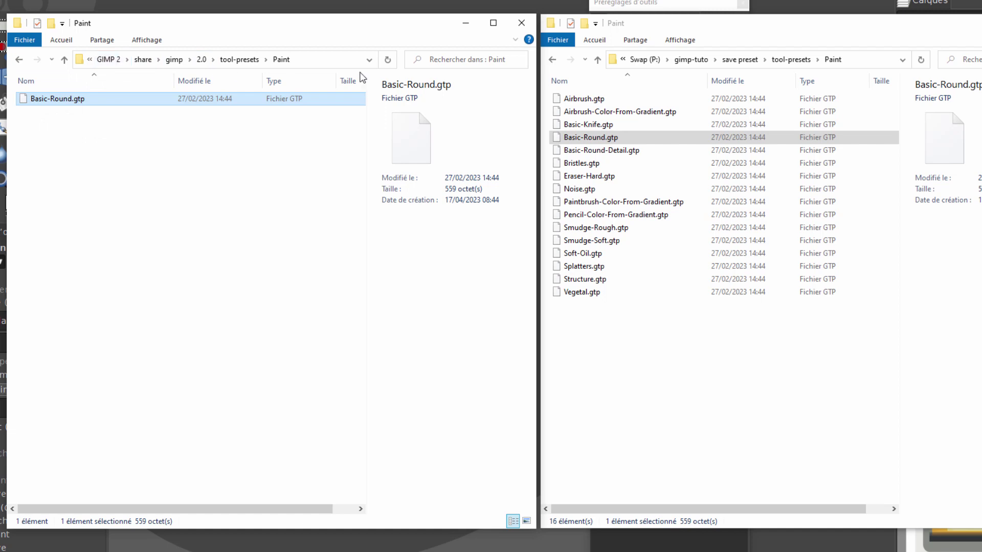
{"action": "left_click", "coordinate": [552, 143]}
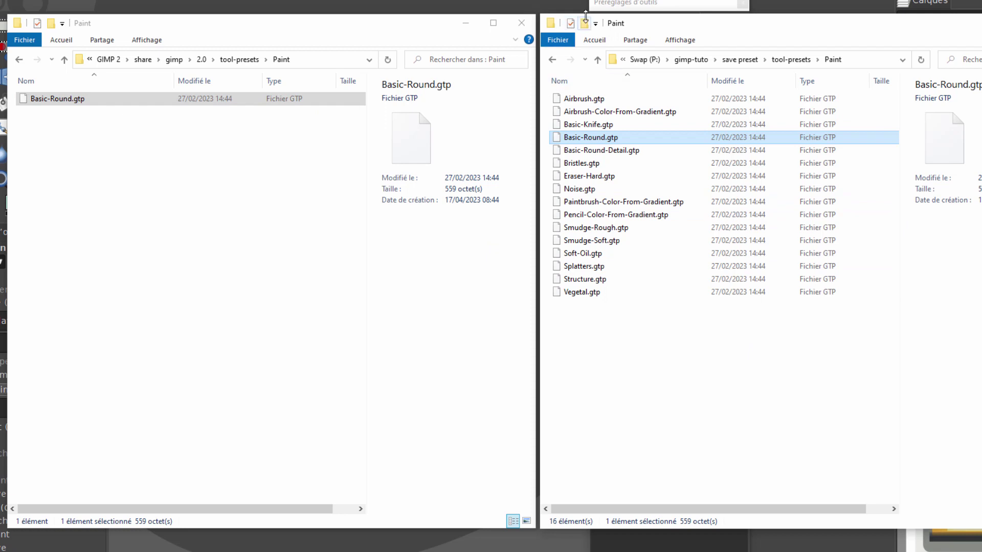
- Close GIMP's Paint folder window and restart GIMP
{"action": "left_click", "coordinate": [521, 22]}
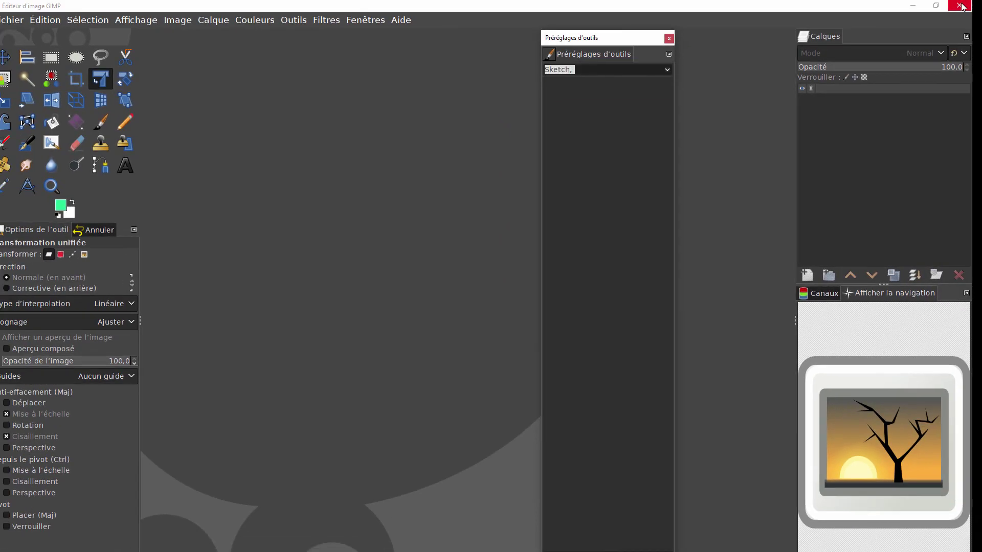
{"action": "left_click", "coordinate": [960, 6]}
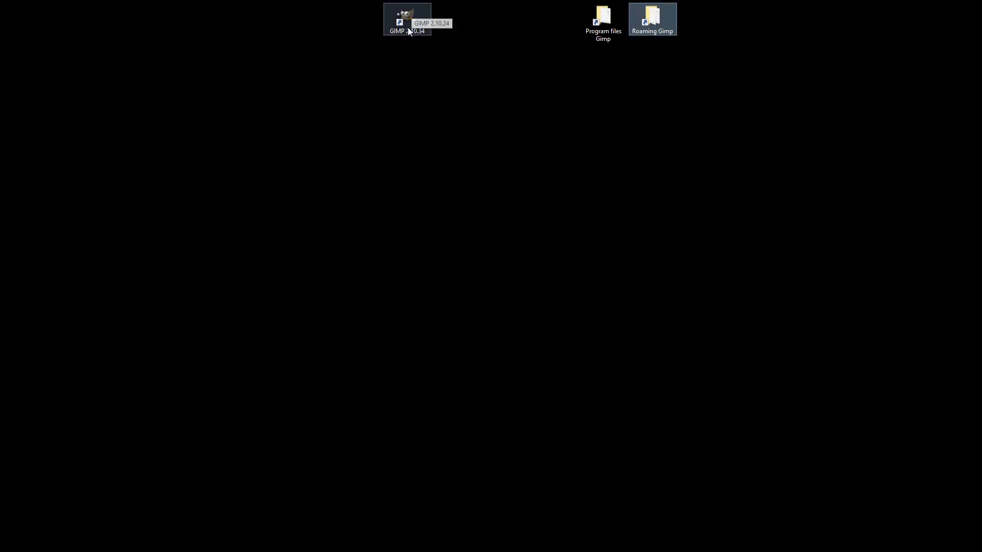
{"action": "double_click", "coordinate": [403, 22]}
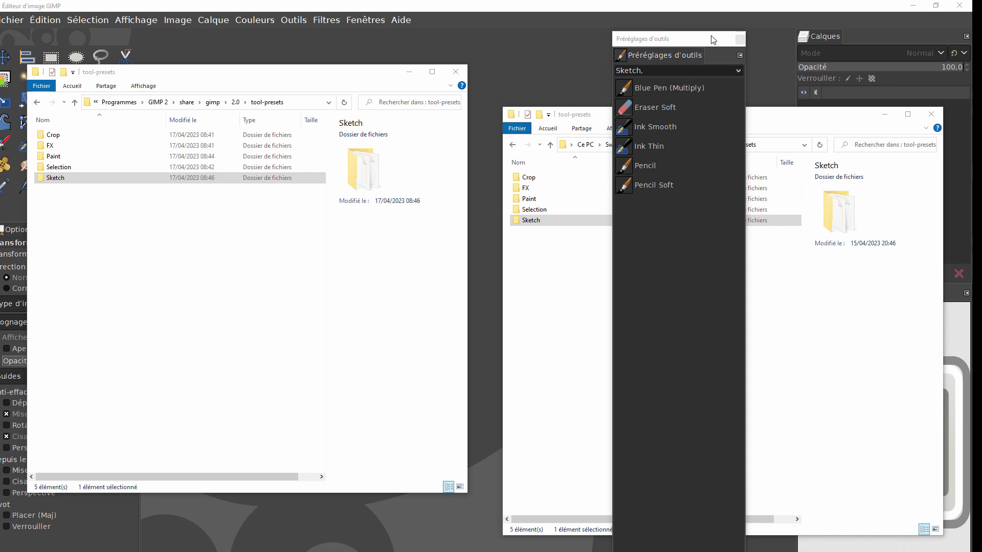
- Move the tool presets dialog out of the way, check the files in GIMP's Sketch folder, and return to tool-presets
{"action": "left_click_drag", "start_coordinate": [713, 40], "coordinate": [426, 524]}
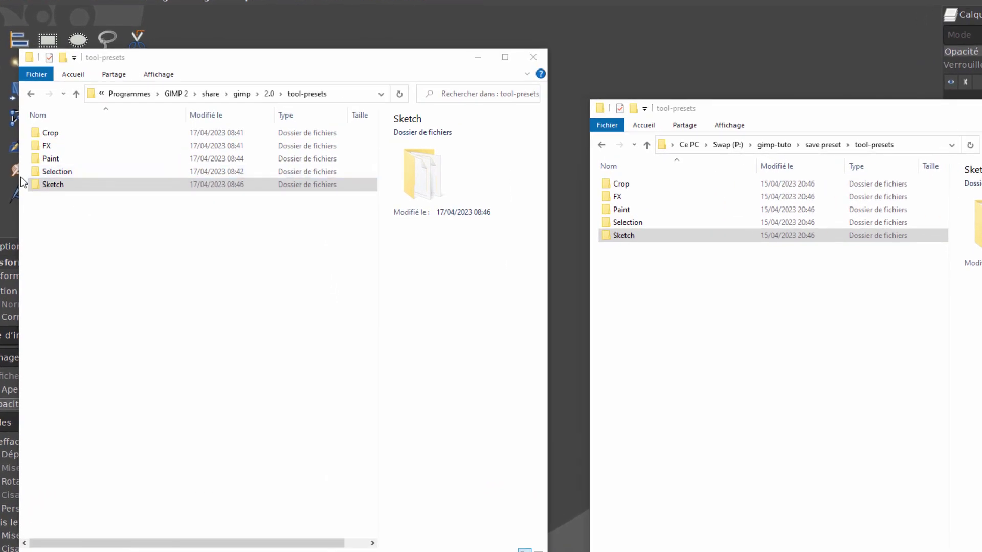
{"action": "double_click", "coordinate": [37, 184]}
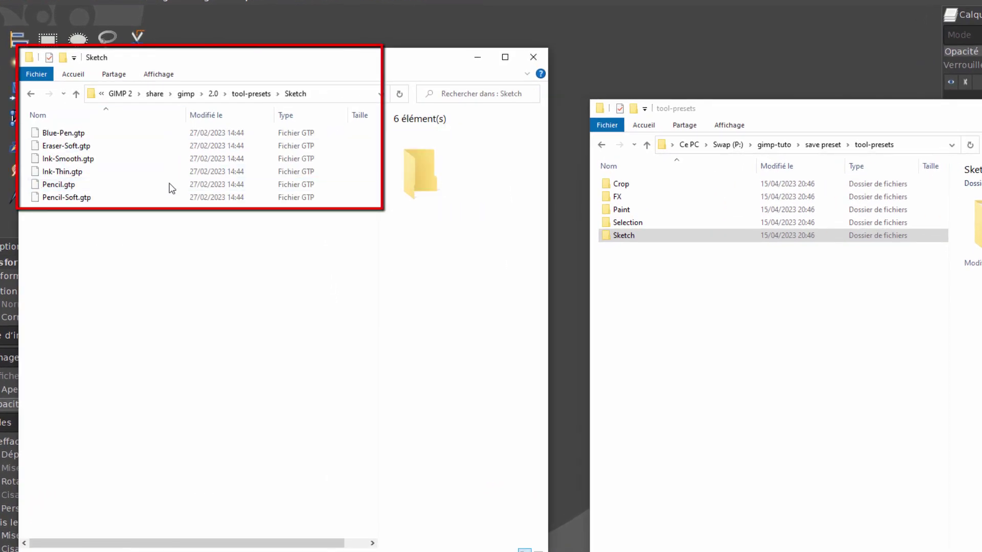
{"action": "left_click", "coordinate": [251, 93]}
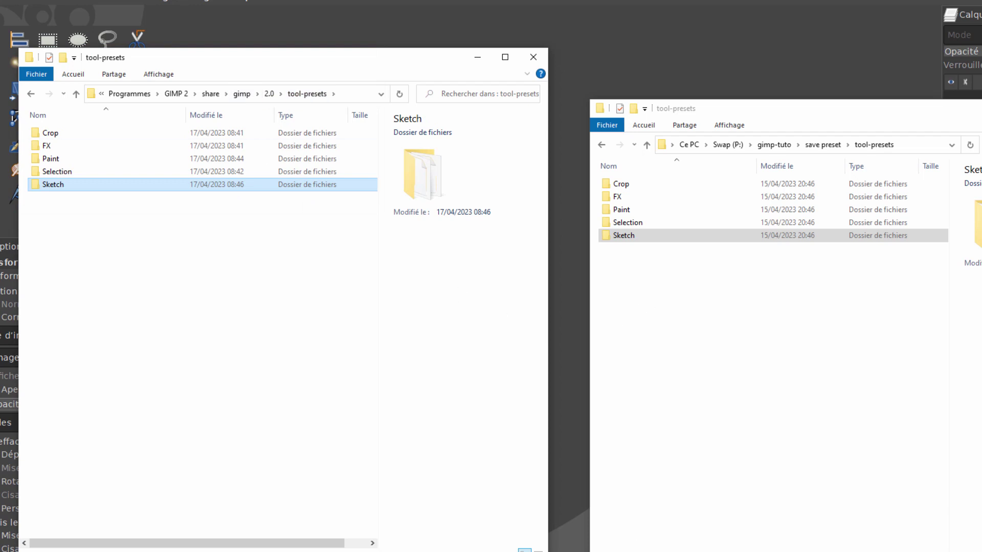
- Bring back the tool presets dialog and toggle its Sketch tag filter, leaving the filter cleared
{"action": "left_click", "coordinate": [691, 31]}
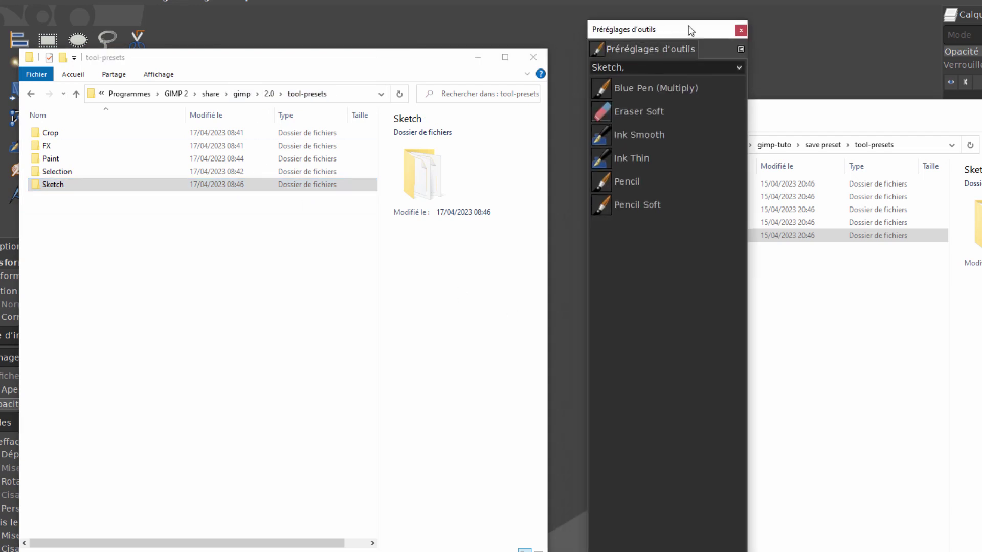
{"action": "left_click", "coordinate": [739, 66]}
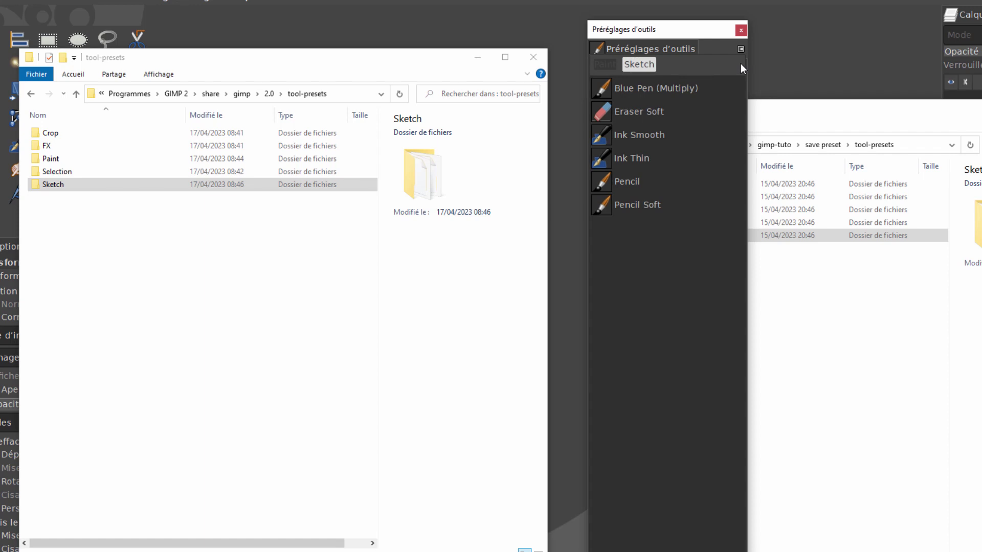
{"action": "left_click", "coordinate": [640, 62]}
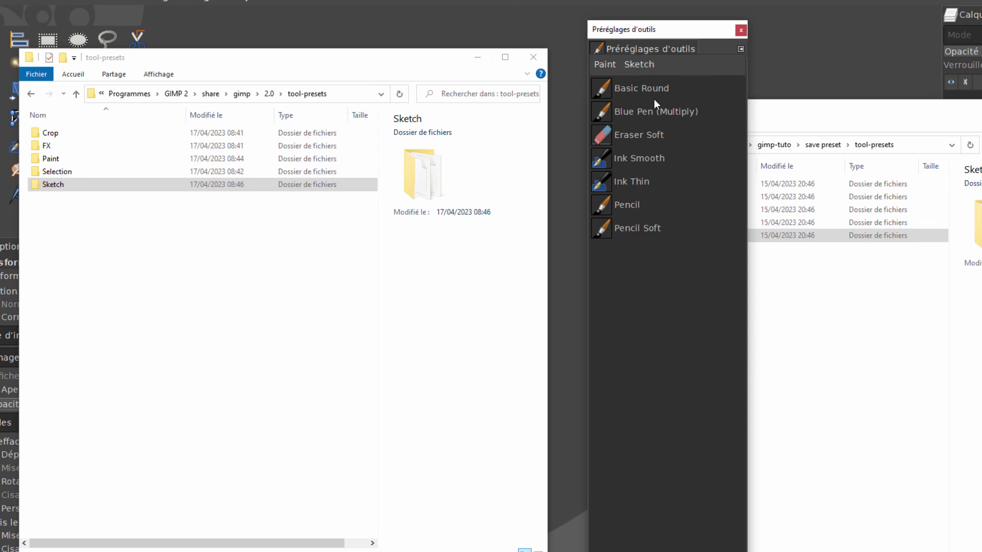
{"action": "left_click", "coordinate": [640, 64]}
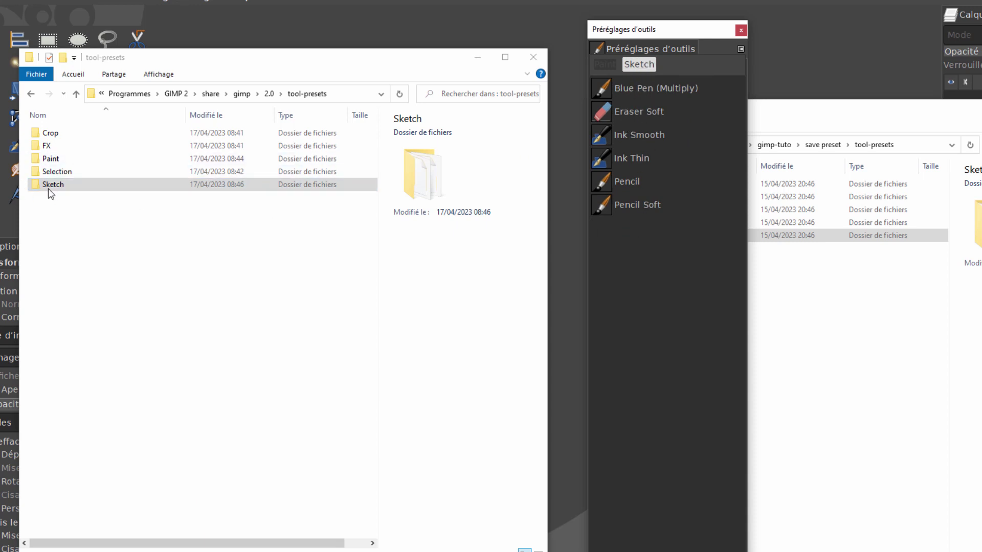
{"action": "left_click", "coordinate": [639, 65]}
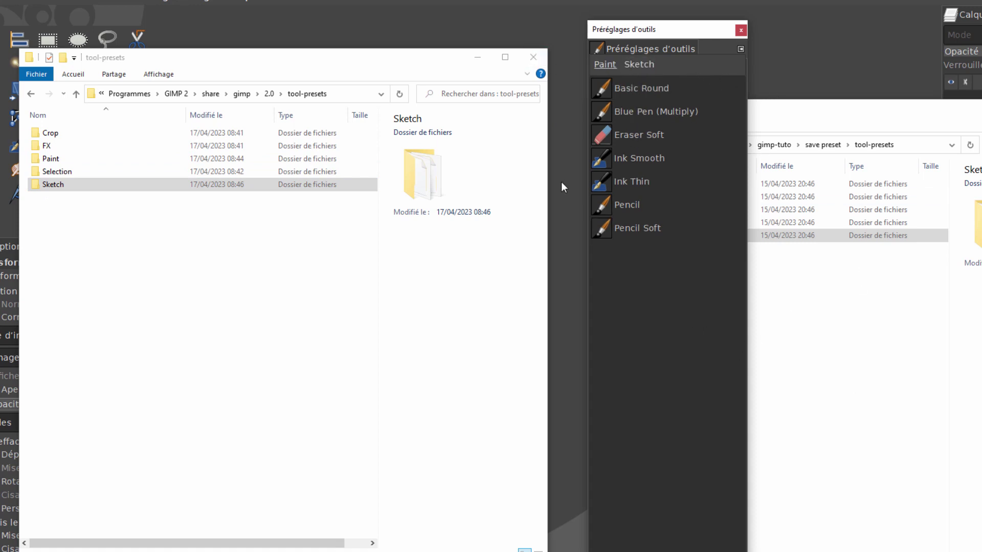
- Open GIMP's Sketch folder and the backup's Sketch folder, and arrange the two windows side by side
{"action": "left_click", "coordinate": [36, 185]}
{"action": "double_click", "coordinate": [36, 185]}
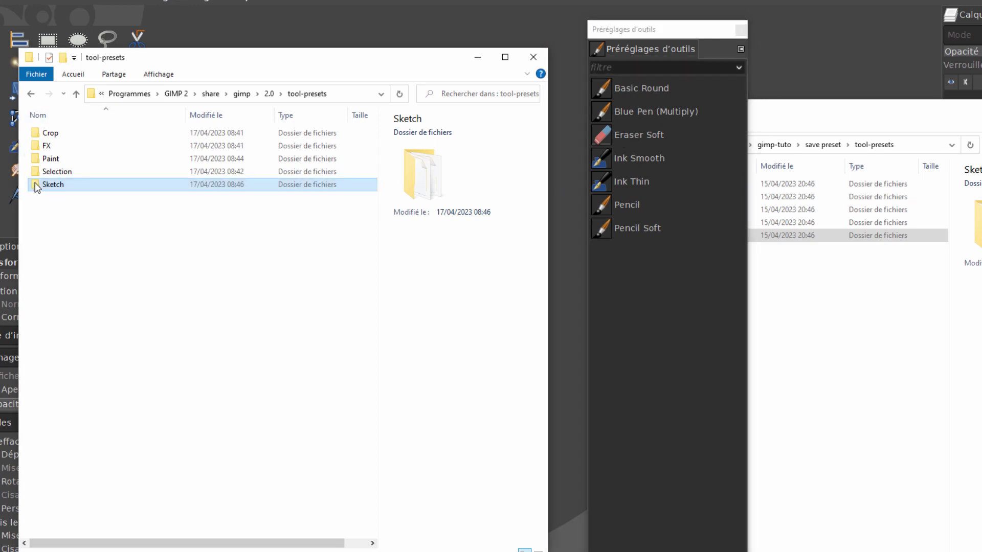
{"action": "left_click", "coordinate": [815, 109]}
{"action": "left_click_drag", "start_coordinate": [815, 110], "coordinate": [800, 83]}
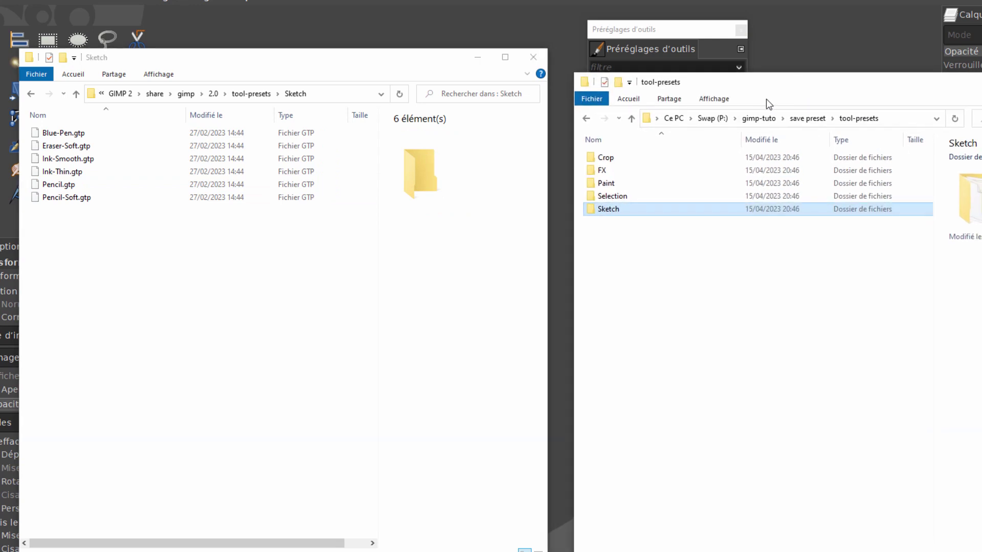
{"action": "double_click", "coordinate": [588, 211]}
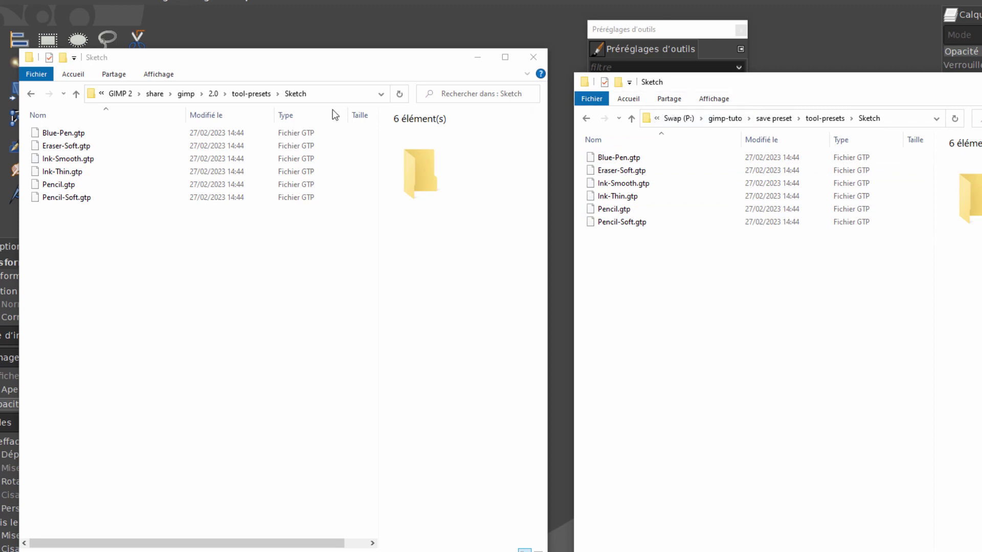
{"action": "left_click_drag", "start_coordinate": [274, 68], "coordinate": [289, 61]}
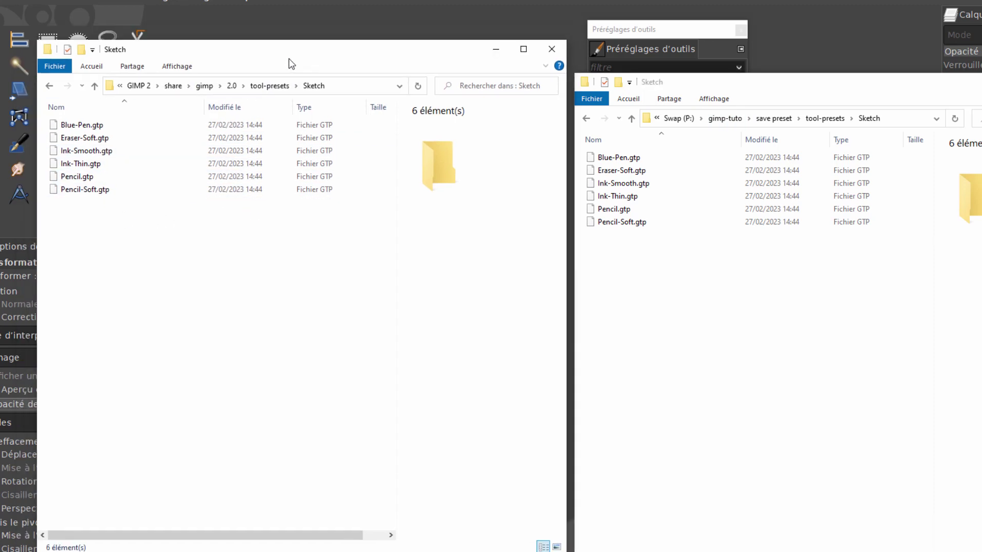
- Delete all preset files from GIMP's Sketch folder, from Blue-Pen.gtp to Pencil-Soft.gtp, granting administrator rights
{"action": "left_click", "coordinate": [78, 193]}
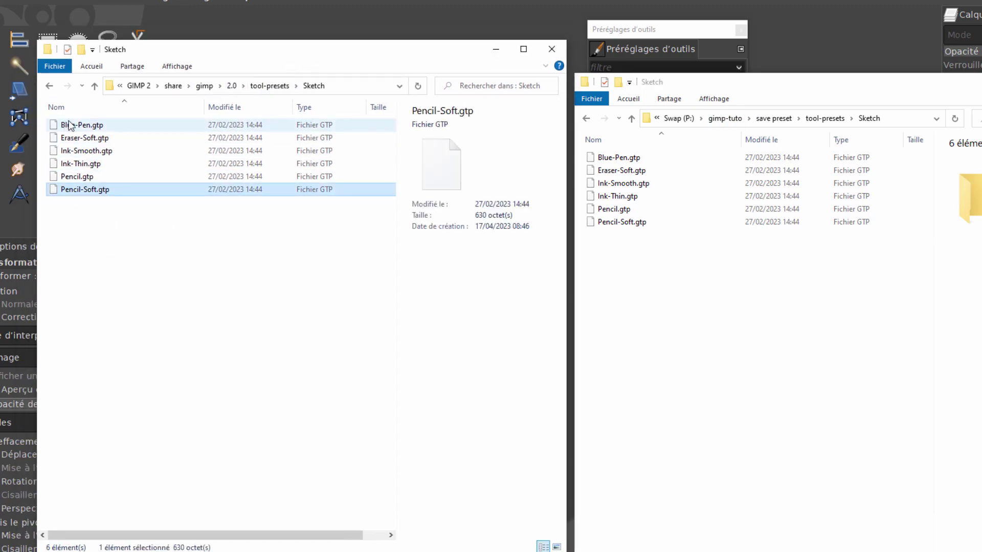
{"action": "left_click", "coordinate": [70, 125], "text": "shift"}
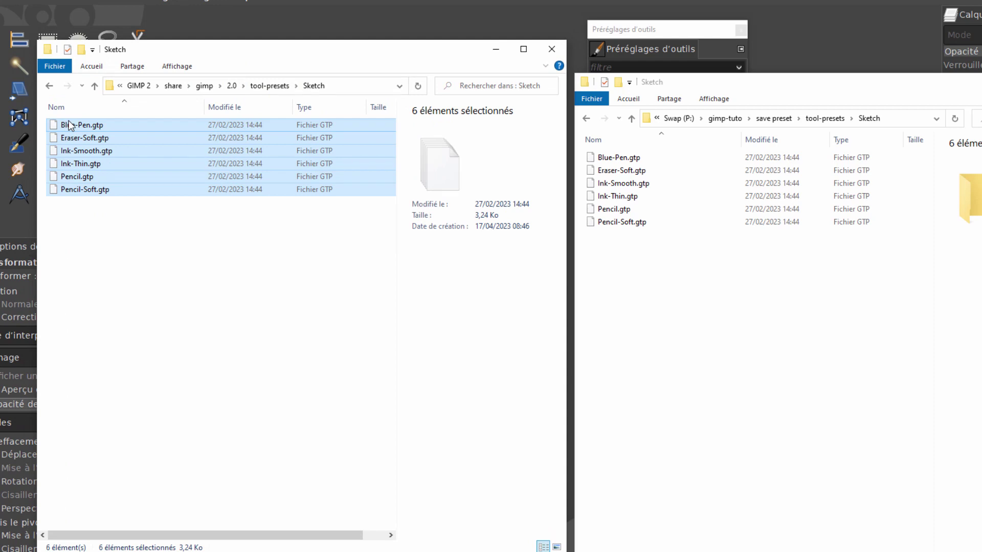
{"action": "key", "text": "Delete"}
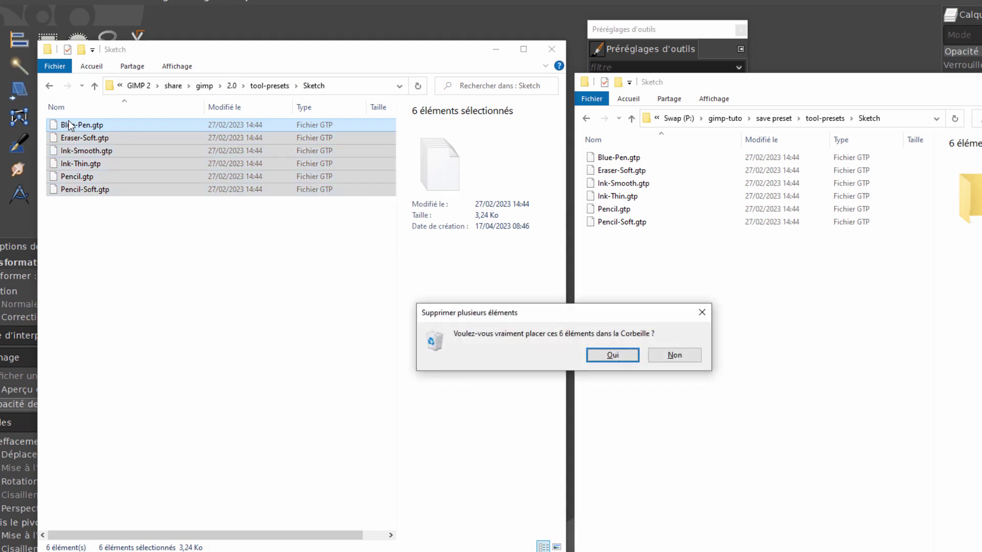
{"action": "key", "text": "Return"}
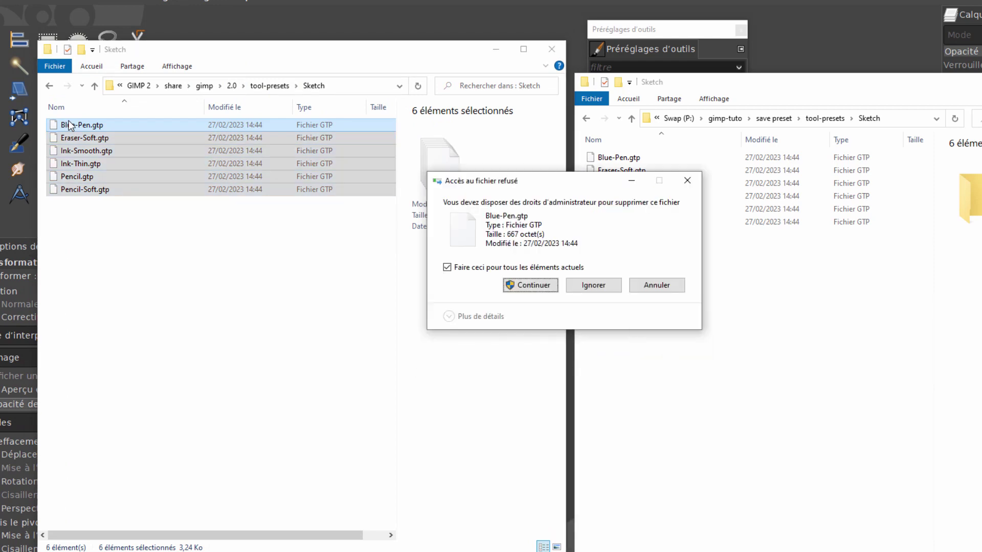
{"action": "left_click", "coordinate": [532, 287]}
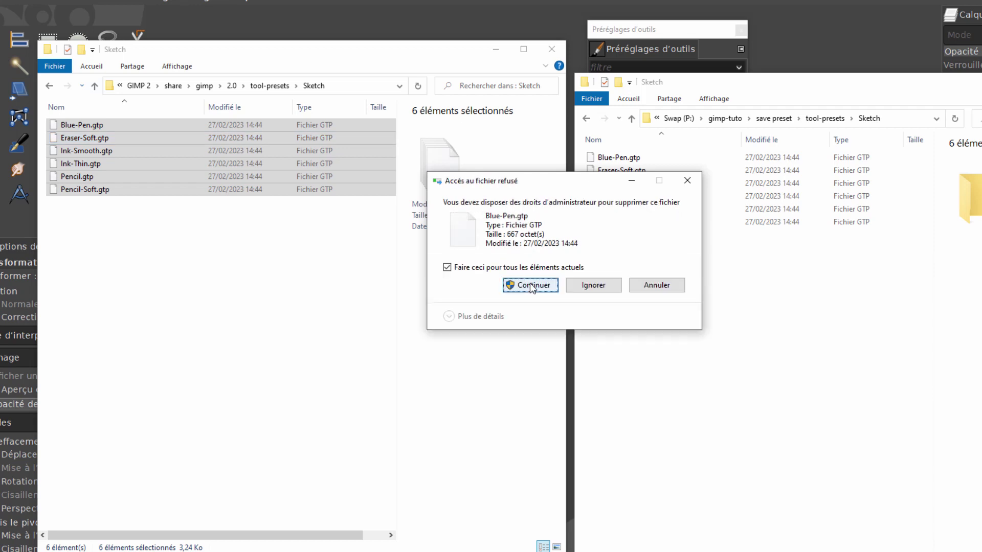
{"action": "left_click", "coordinate": [531, 288]}
{"action": "left_click", "coordinate": [531, 287]}
{"action": "left_click", "coordinate": [532, 288]}
{"action": "left_click", "coordinate": [532, 287]}
{"action": "left_click", "coordinate": [530, 285]}
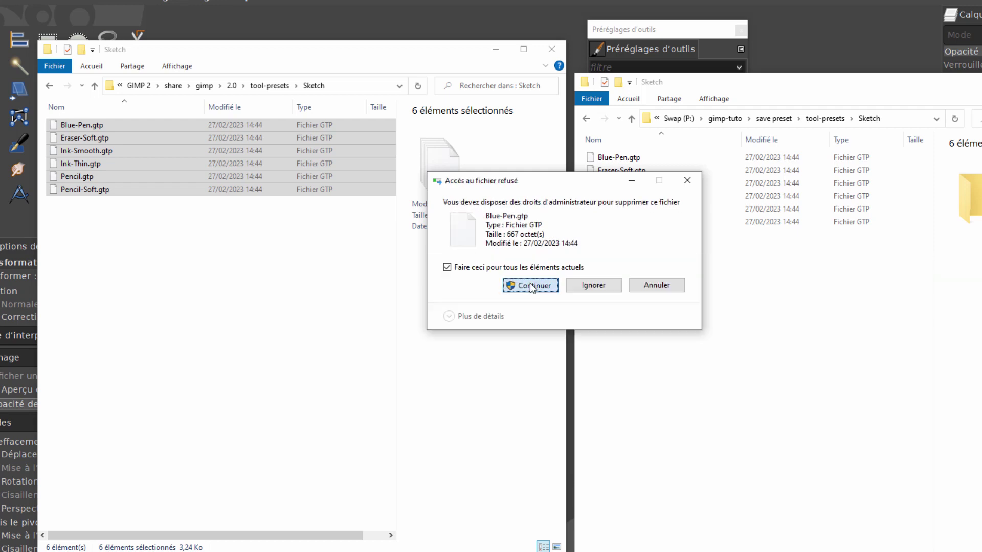
- Return to tool-presets, clear both folder windows off the screen, and refresh the tool presets list in GIMP
{"action": "left_click", "coordinate": [270, 86]}
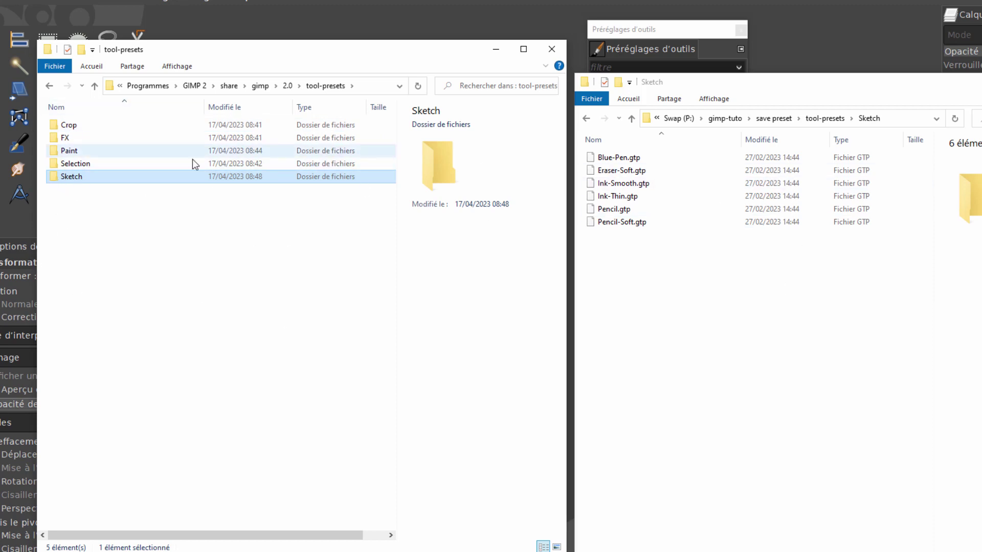
{"action": "left_click_drag", "start_coordinate": [383, 50], "coordinate": [369, 48]}
{"action": "left_click", "coordinate": [536, 46]}
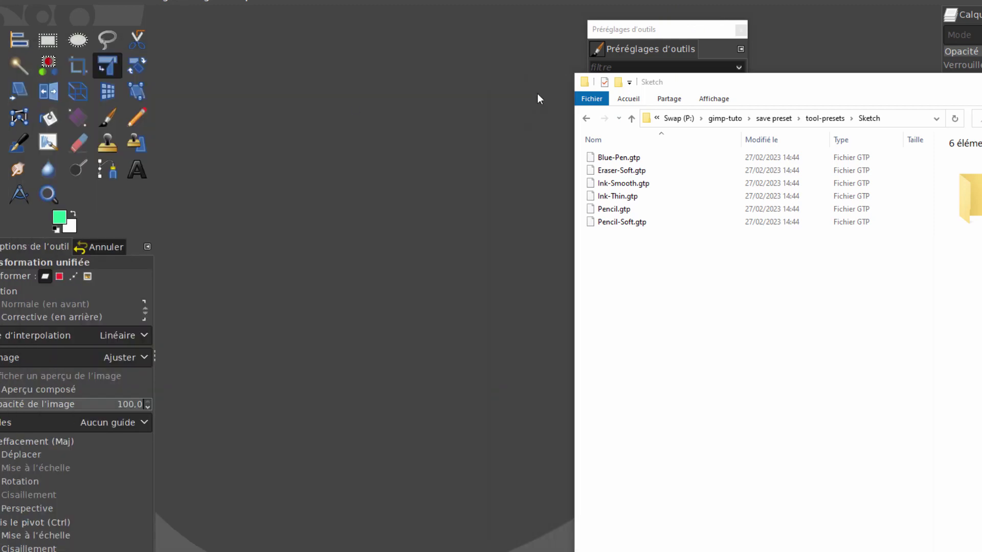
{"action": "left_click_drag", "start_coordinate": [893, 82], "coordinate": [633, 61]}
{"action": "left_click", "coordinate": [829, 59]}
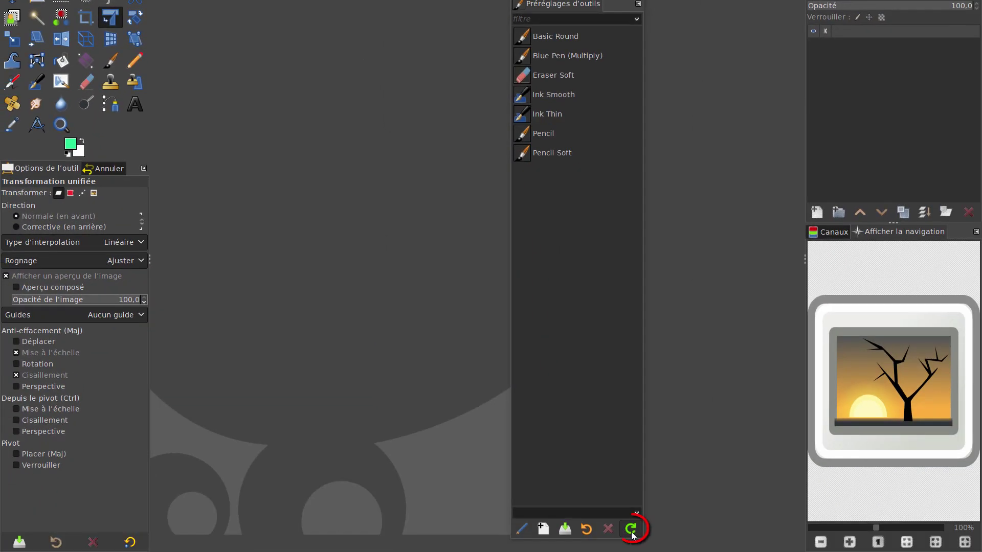
{"action": "left_click", "coordinate": [631, 529]}
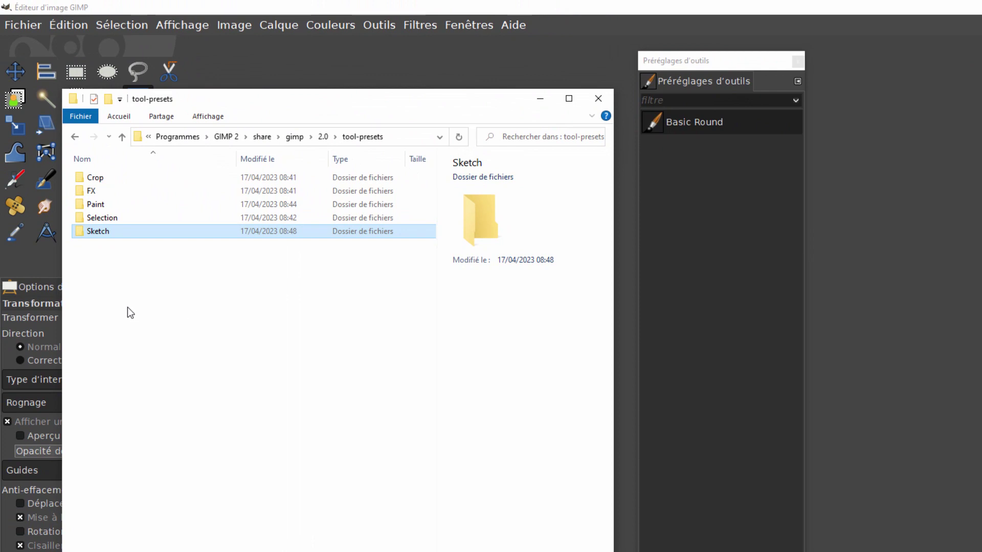
- Check the contents of GIMP's Paint folder against the presets list, and move the folder window off-screen
{"action": "double_click", "coordinate": [92, 205]}
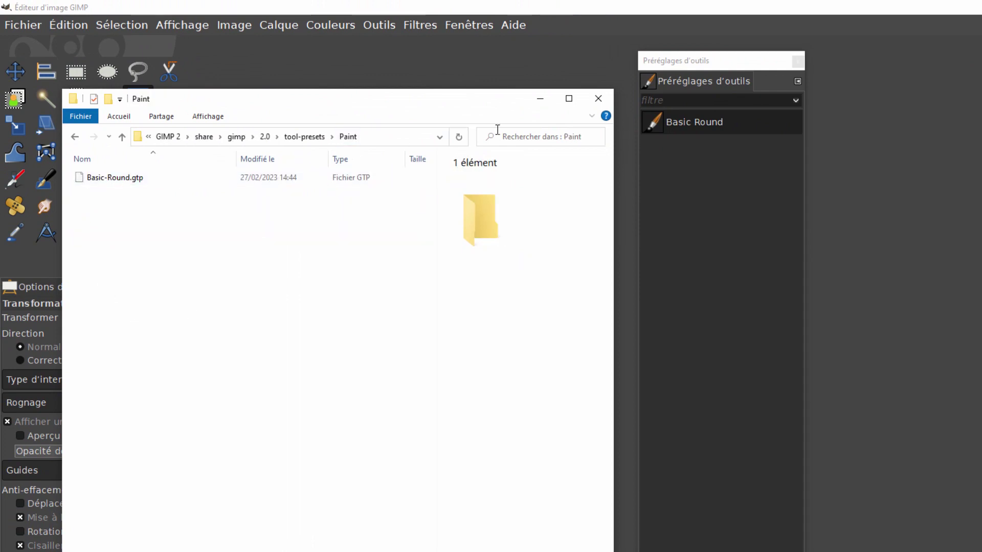
{"action": "left_click_drag", "start_coordinate": [449, 99], "coordinate": [0, 84]}
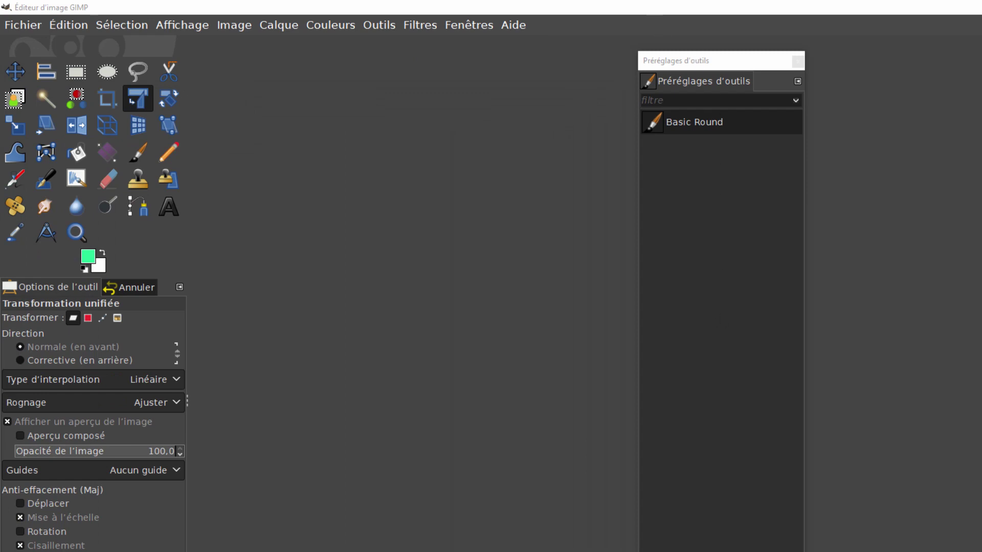
- Shorten the tool presets window and move it aside, and arrange GIMP's Paint folder and the backup's Sketch folder side by side
{"action": "mouse_move", "coordinate": [758, 551]}
{"action": "left_mouse_down"}
{"action": "mouse_move", "coordinate": [758, 344]}
{"action": "mouse_move", "coordinate": [758, 358]}
{"action": "left_mouse_up"}
{"action": "left_click_drag", "start_coordinate": [737, 62], "coordinate": [856, 60]}
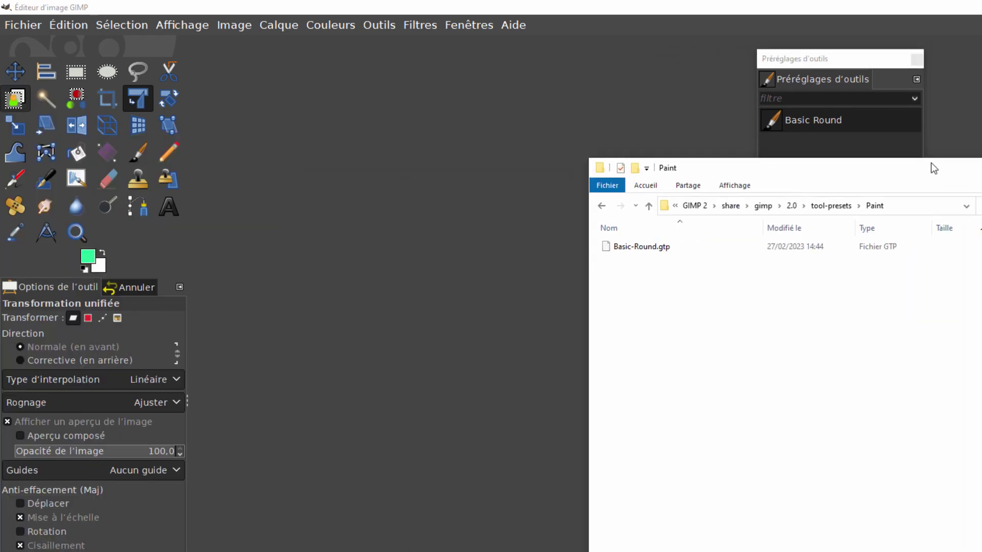
{"action": "mouse_move", "coordinate": [931, 166]}
{"action": "left_mouse_down"}
{"action": "mouse_move", "coordinate": [944, 136]}
{"action": "mouse_move", "coordinate": [726, 134]}
{"action": "mouse_move", "coordinate": [418, 70]}
{"action": "left_mouse_up"}
{"action": "mouse_move", "coordinate": [209, 159]}
{"action": "left_mouse_down"}
{"action": "mouse_move", "coordinate": [634, 180]}
{"action": "mouse_move", "coordinate": [981, 77]}
{"action": "left_mouse_up"}
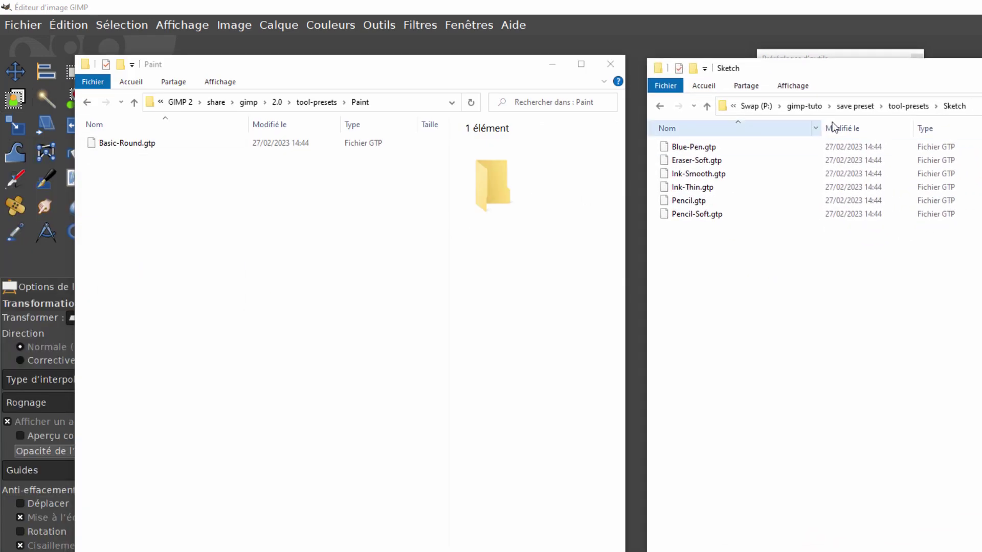
- Open the Selection folder inside tool-presets in both the backup and GIMP's 2.0 directory
{"action": "left_click", "coordinate": [898, 105]}
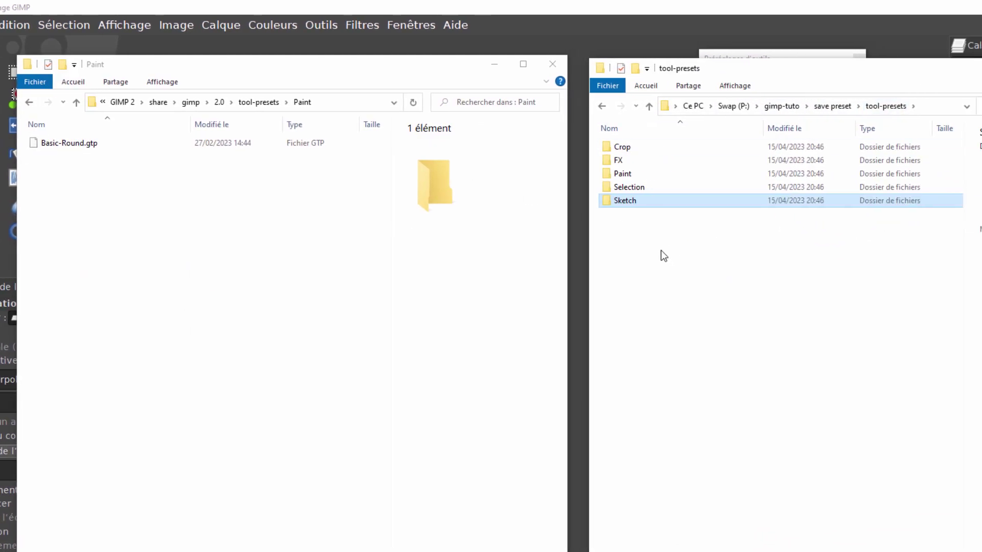
{"action": "double_click", "coordinate": [607, 187]}
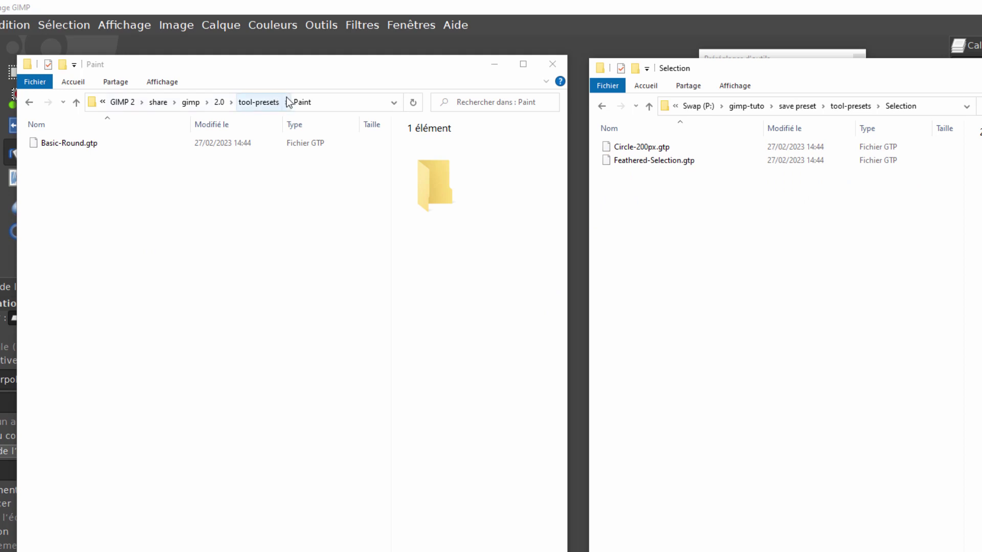
{"action": "left_click", "coordinate": [259, 103]}
{"action": "left_click", "coordinate": [259, 102]}
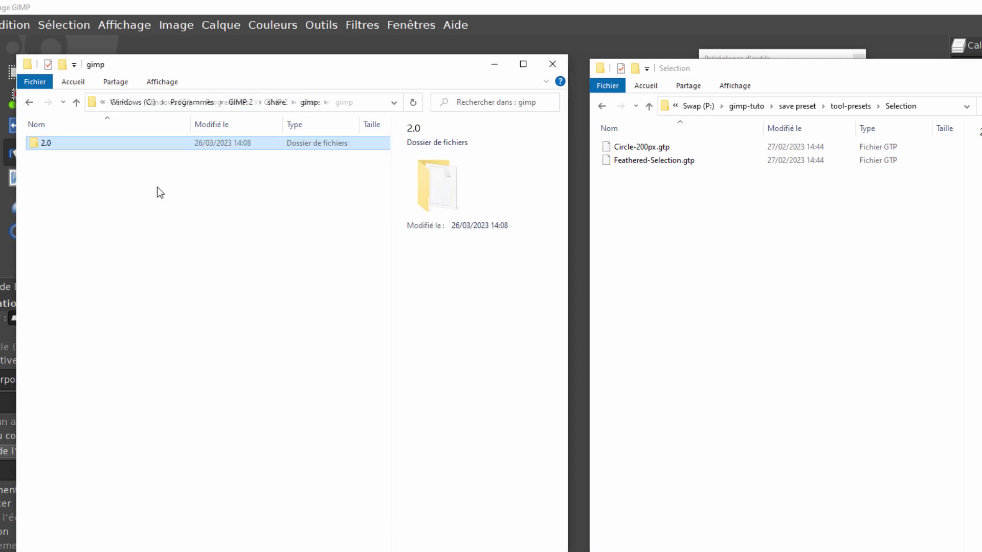
{"action": "double_click", "coordinate": [48, 144]}
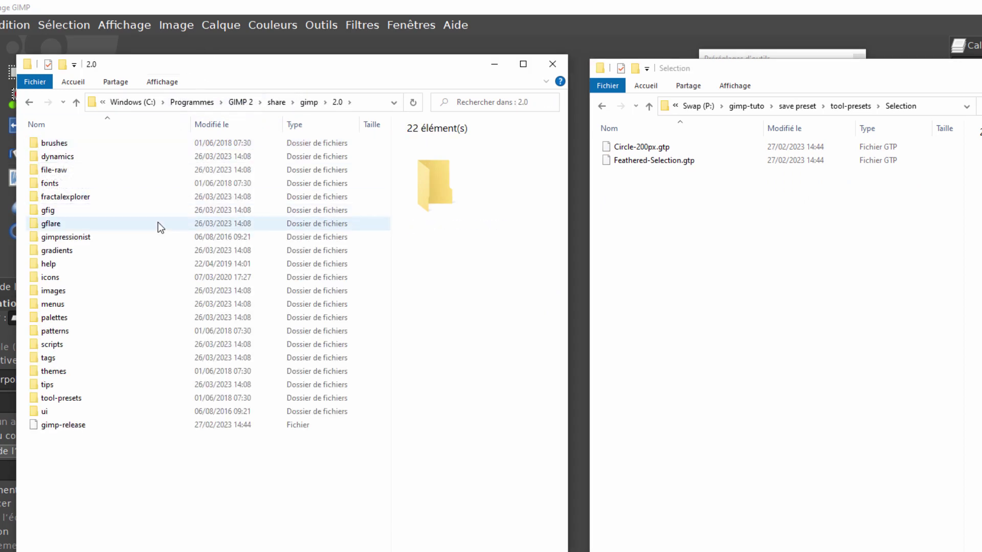
{"action": "double_click", "coordinate": [44, 397]}
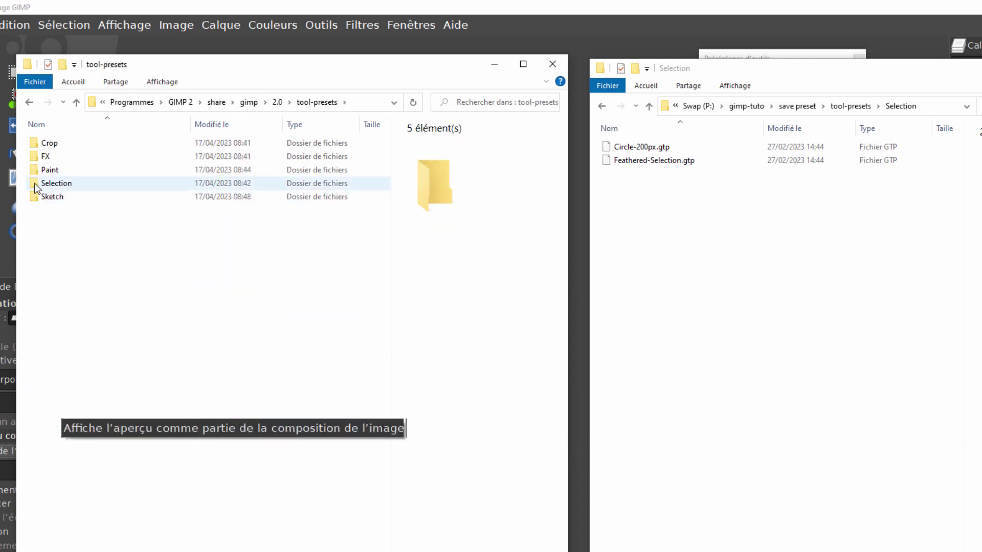
{"action": "double_click", "coordinate": [35, 182]}
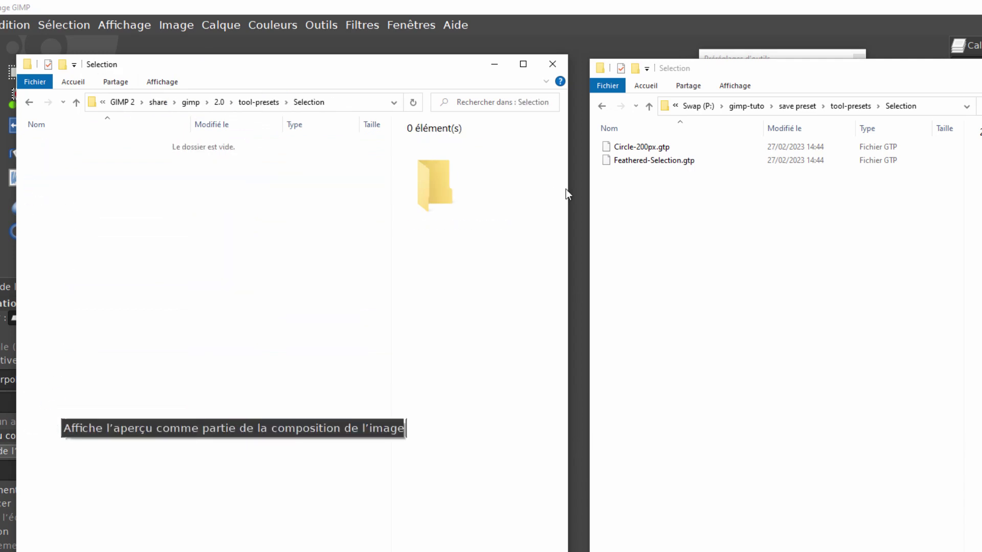
- Copy Circle-200px.gtp from the backup's Selection folder into GIMP's Selection folder, granting administrator rights
{"action": "left_click", "coordinate": [616, 148]}
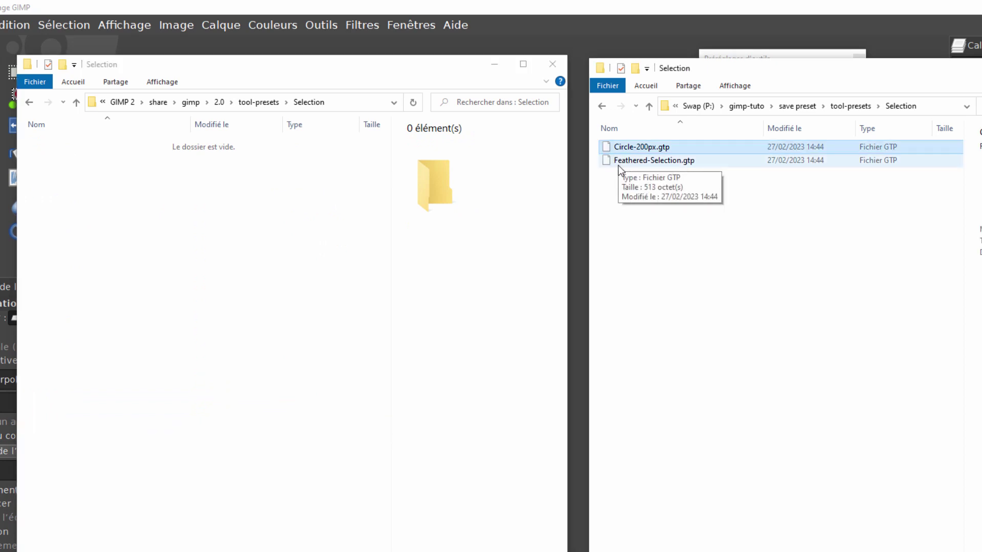
{"action": "left_click", "coordinate": [203, 240]}
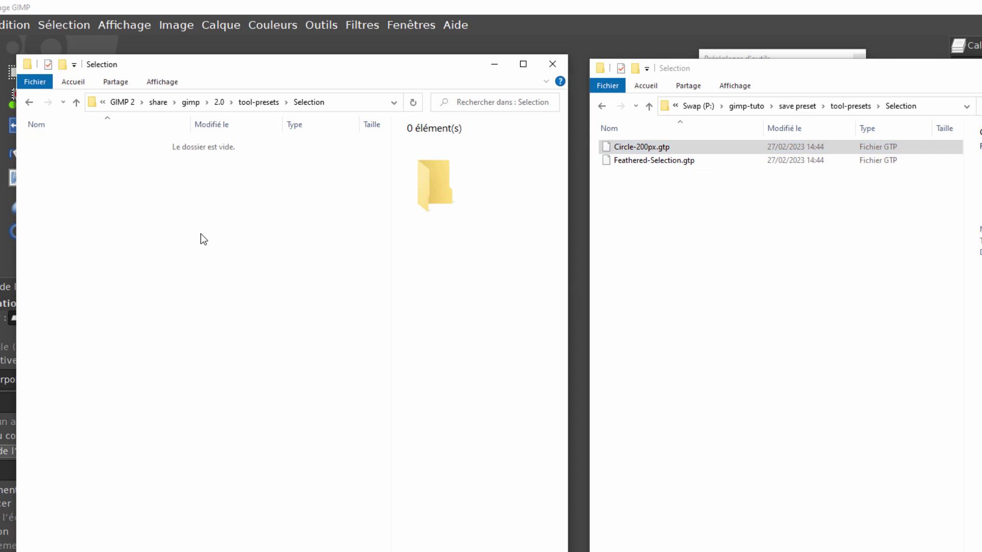
{"action": "key", "text": "ctrl+v"}
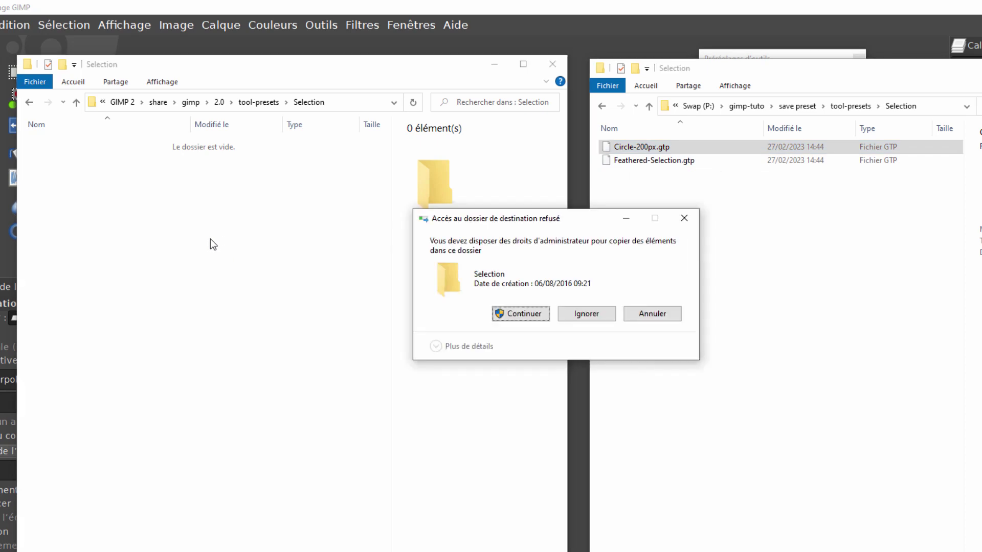
{"action": "left_click", "coordinate": [524, 314]}
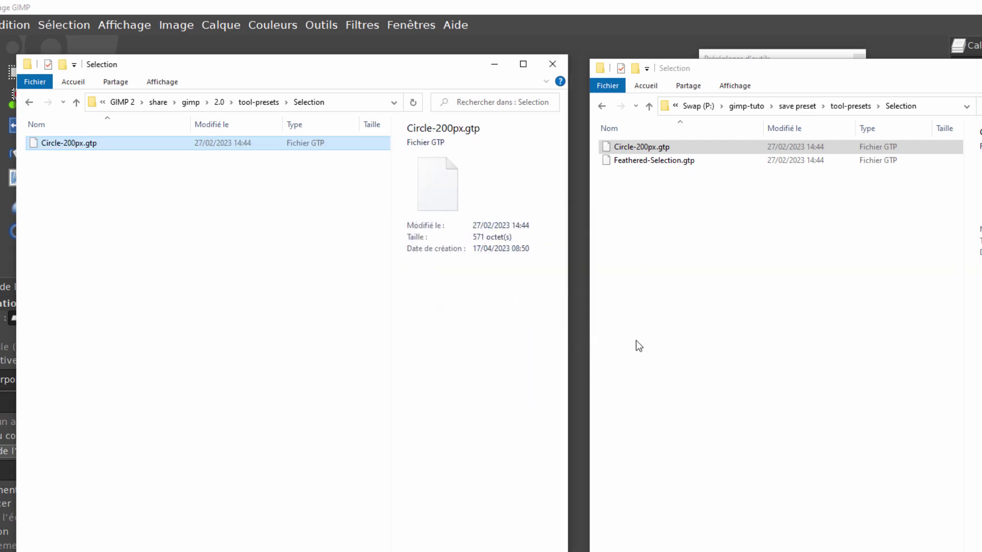
- Clear both folder windows off the screen and refresh GIMP's tool presets list, placing its window beside the layers dock
{"action": "left_click_drag", "start_coordinate": [726, 70], "coordinate": [0, 74]}
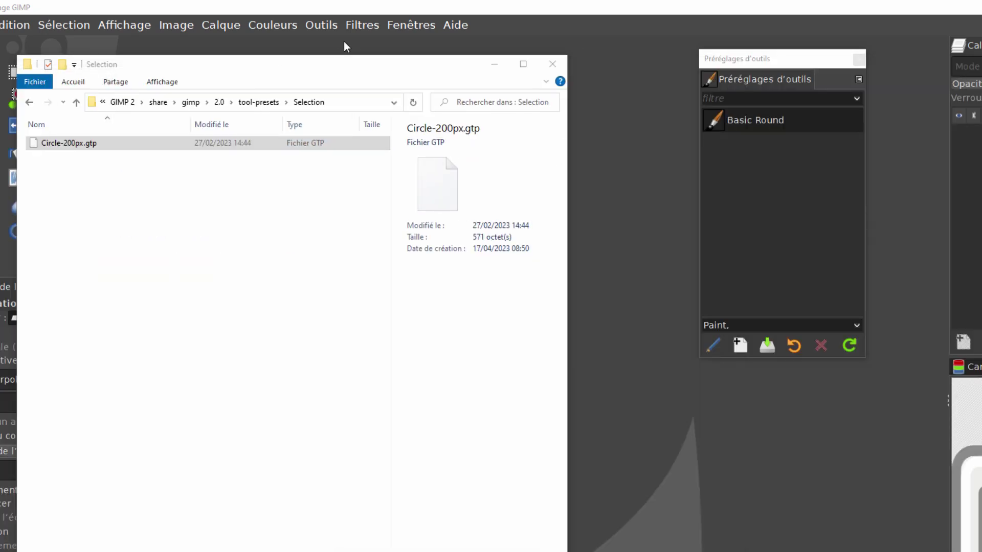
{"action": "left_click", "coordinate": [719, 92]}
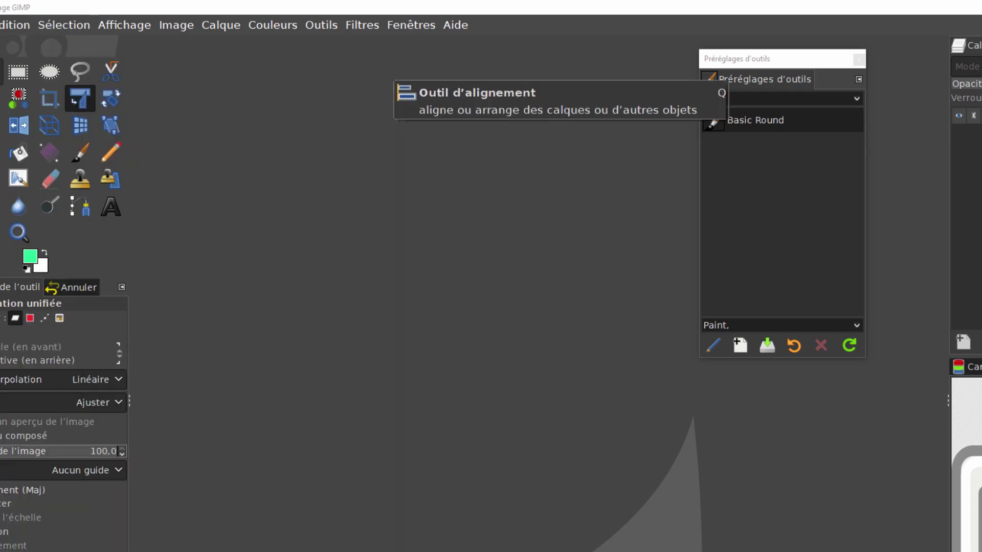
{"action": "left_click", "coordinate": [851, 348]}
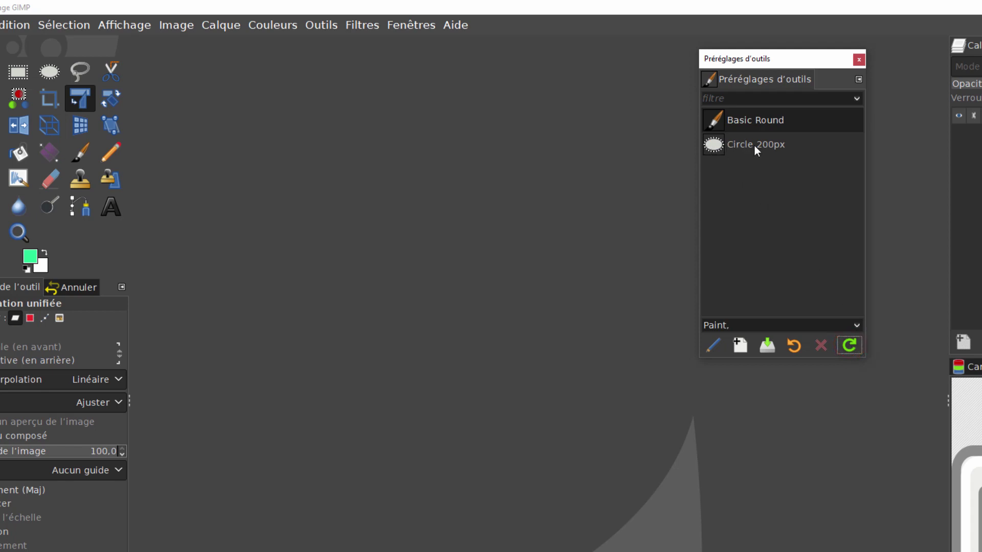
{"action": "left_click_drag", "start_coordinate": [803, 65], "coordinate": [616, 69]}
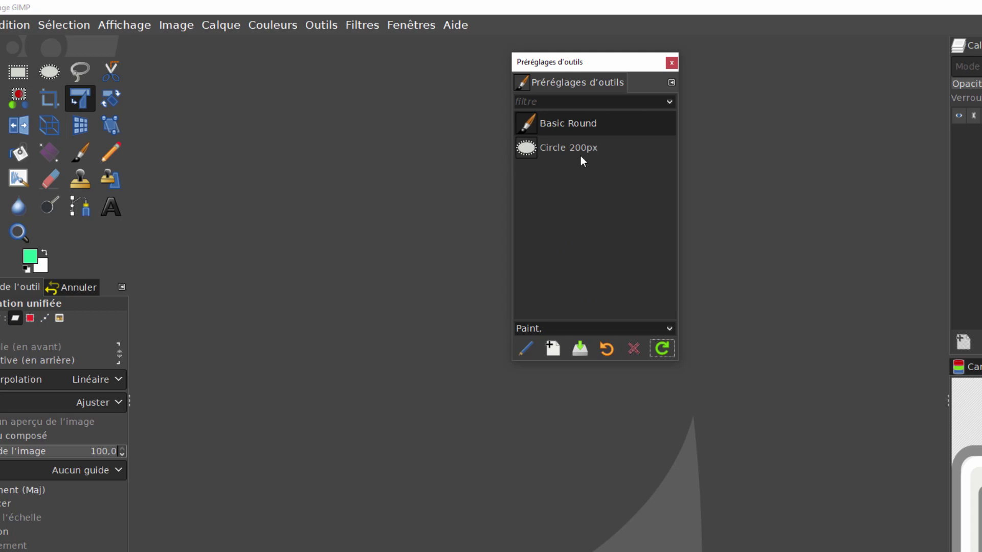
{"action": "left_click", "coordinate": [566, 122]}
{"action": "left_click_drag", "start_coordinate": [599, 65], "coordinate": [861, 45]}
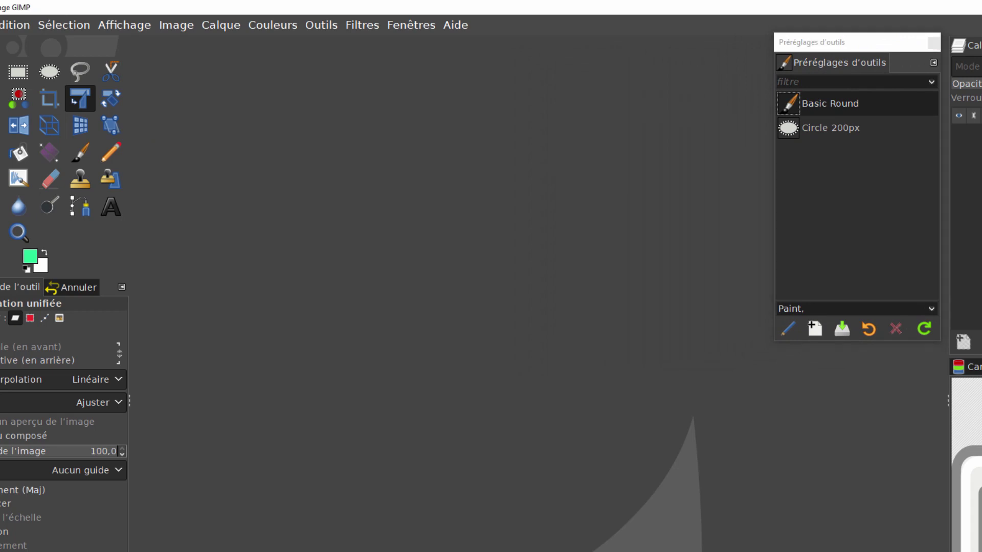
- Create a new 1920 x 1080 px image and paint a thin freehand squiggle on it with the Paintbrush
{"action": "left_click", "coordinate": [0, 25]}
{"action": "left_click", "coordinate": [10, 45]}
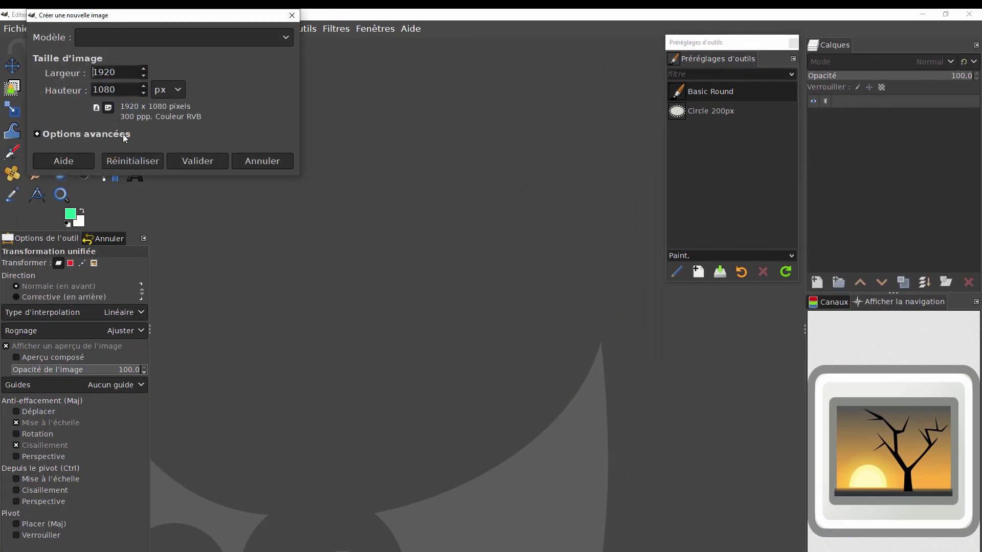
{"action": "left_click", "coordinate": [187, 166]}
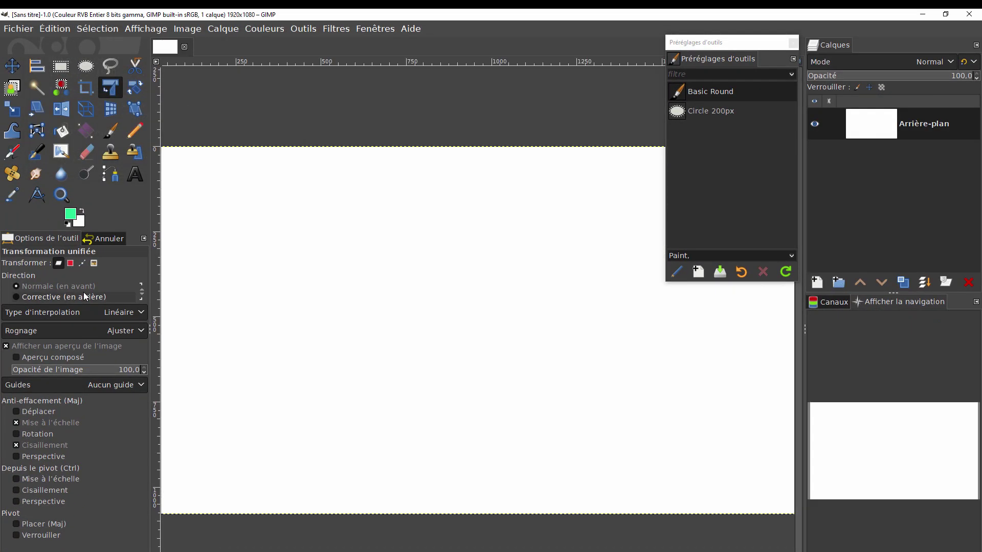
{"action": "left_click", "coordinate": [109, 134]}
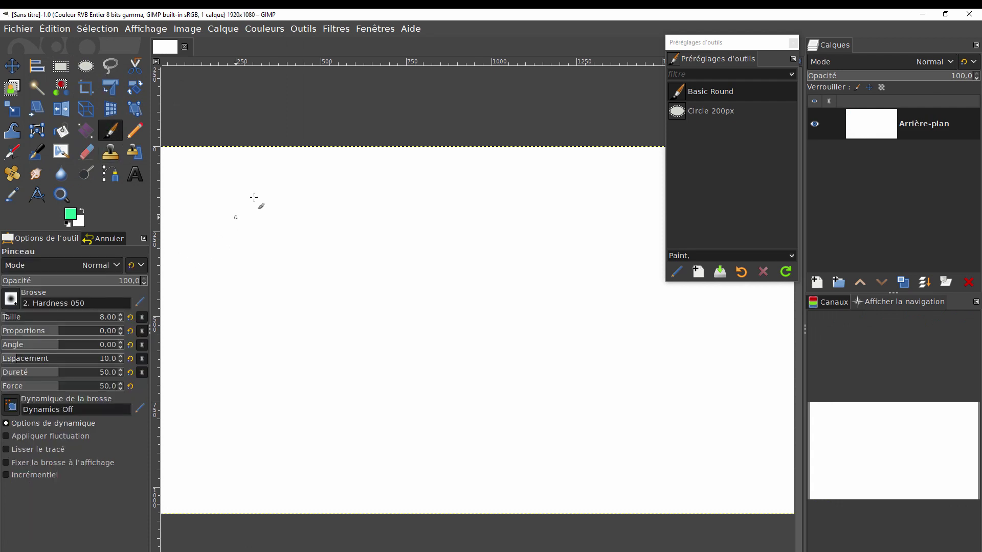
{"action": "mouse_move", "coordinate": [258, 199]}
{"action": "left_mouse_down"}
{"action": "mouse_move", "coordinate": [275, 290]}
{"action": "mouse_move", "coordinate": [366, 340]}
{"action": "mouse_move", "coordinate": [375, 292]}
{"action": "mouse_move", "coordinate": [518, 410]}
{"action": "mouse_move", "coordinate": [484, 378]}
{"action": "mouse_move", "coordinate": [527, 335]}
{"action": "left_mouse_up"}
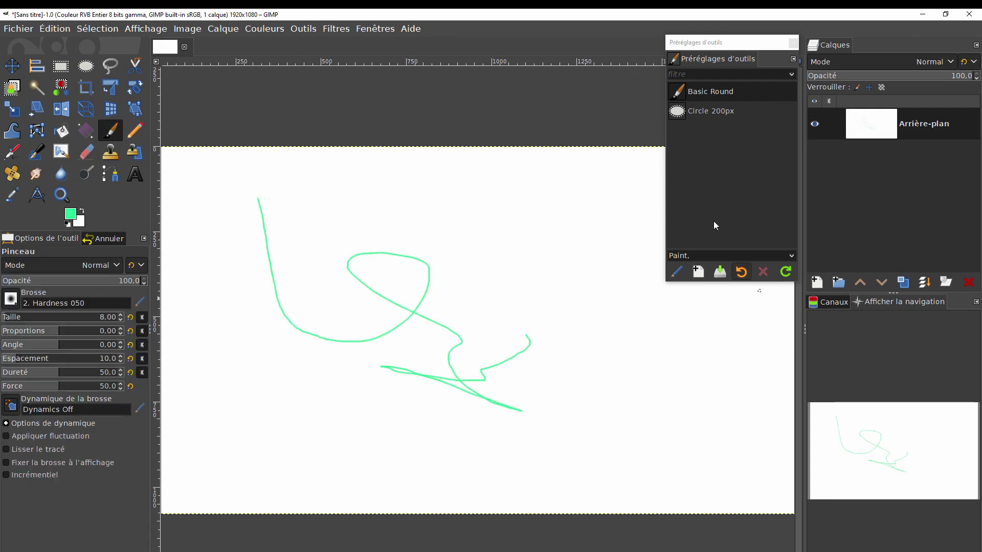
- Set the Paintbrush size to 132 and paint a thick L-shaped stroke with two vertical strokes crossing its base
{"action": "left_click", "coordinate": [367, 31]}
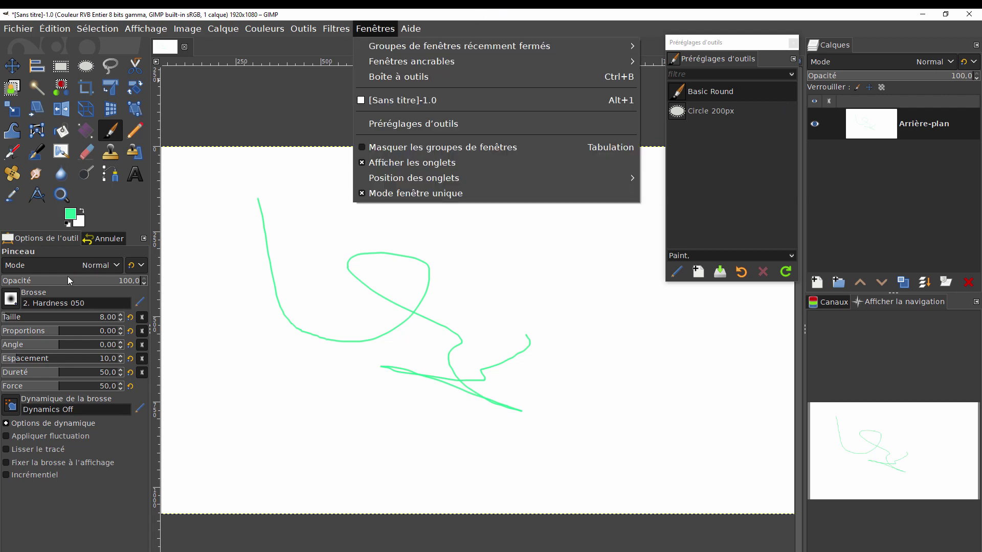
{"action": "left_click", "coordinate": [17, 318]}
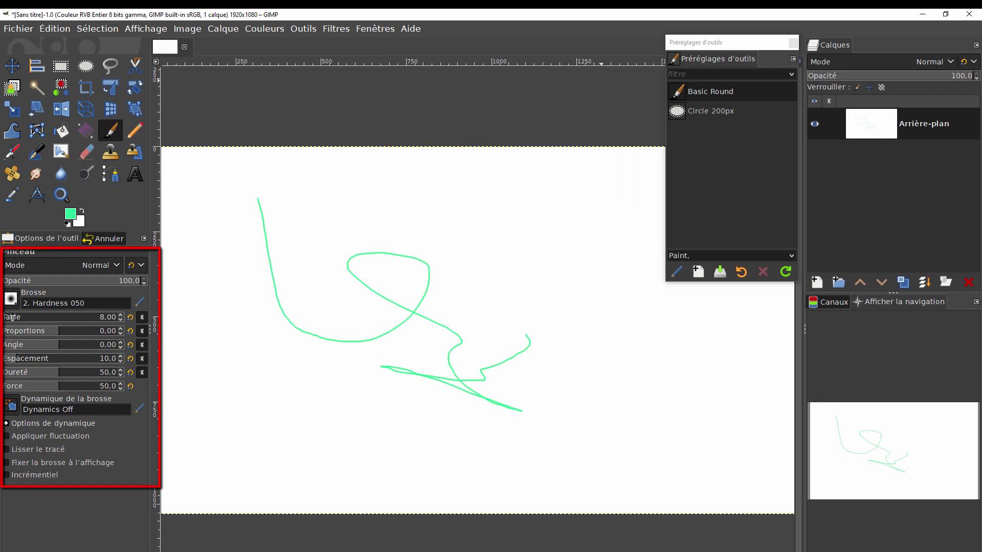
{"action": "left_click_drag", "start_coordinate": [12, 318], "coordinate": [35, 318]}
{"action": "mouse_move", "coordinate": [311, 240]}
{"action": "left_mouse_down"}
{"action": "mouse_move", "coordinate": [293, 348]}
{"action": "mouse_move", "coordinate": [532, 358]}
{"action": "left_mouse_up"}
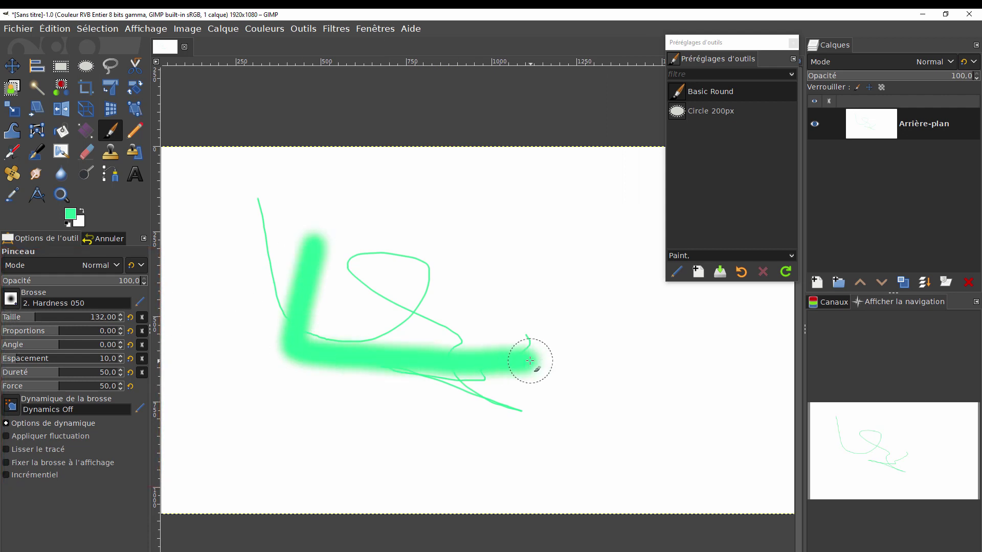
{"action": "left_click_drag", "start_coordinate": [515, 244], "coordinate": [506, 329]}
{"action": "left_click_drag", "start_coordinate": [506, 380], "coordinate": [506, 389]}
{"action": "left_click_drag", "start_coordinate": [452, 281], "coordinate": [435, 437]}
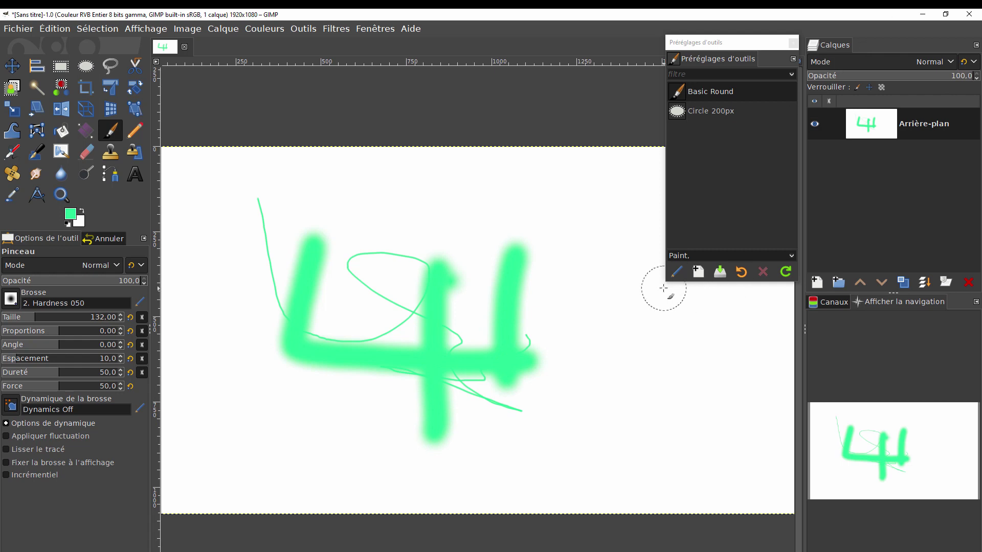
- Save the current Paintbrush settings as a new tool preset named "Pinceau de test" and paint two vertical strokes with it
{"action": "left_click", "coordinate": [698, 272]}
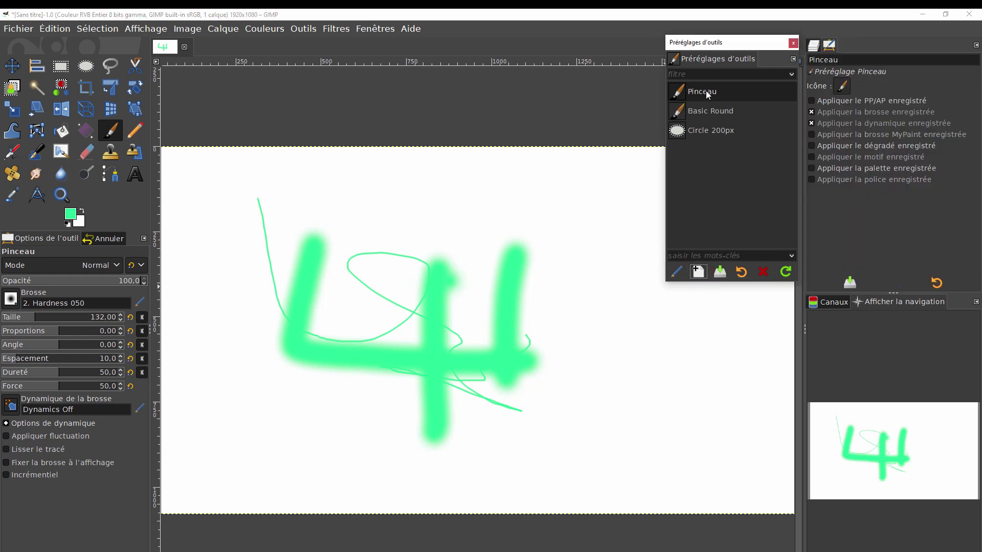
{"action": "left_click", "coordinate": [706, 93]}
{"action": "left_click", "coordinate": [720, 88]}
{"action": "key", "text": "Return"}
{"action": "left_click_drag", "start_coordinate": [551, 186], "coordinate": [552, 318]}
{"action": "left_click_drag", "start_coordinate": [582, 207], "coordinate": [583, 335]}
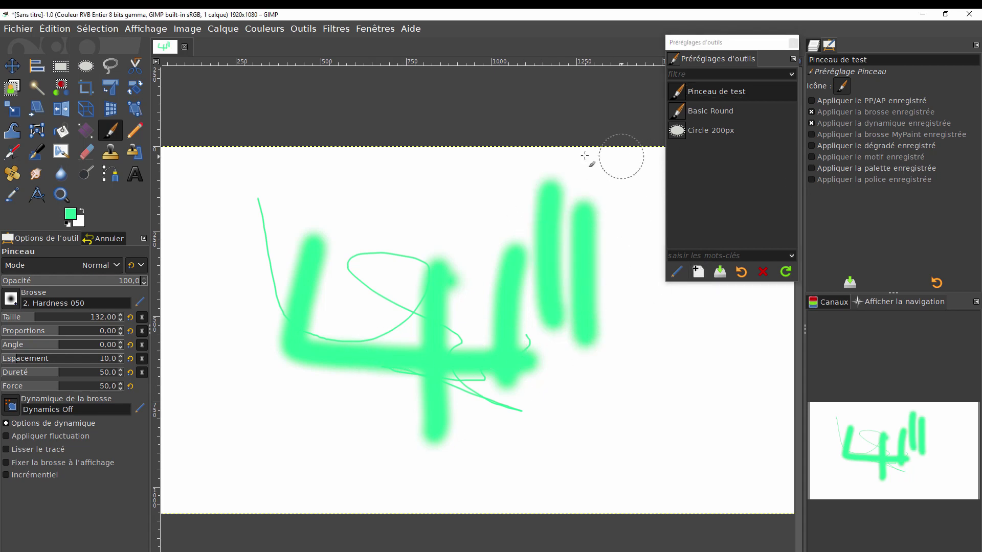
- Compare the presets by painting a cross with Basic Round and three more strokes with Pinceau de test
{"action": "left_click", "coordinate": [716, 110]}
{"action": "left_click_drag", "start_coordinate": [704, 345], "coordinate": [634, 414]}
{"action": "left_click_drag", "start_coordinate": [611, 346], "coordinate": [769, 502]}
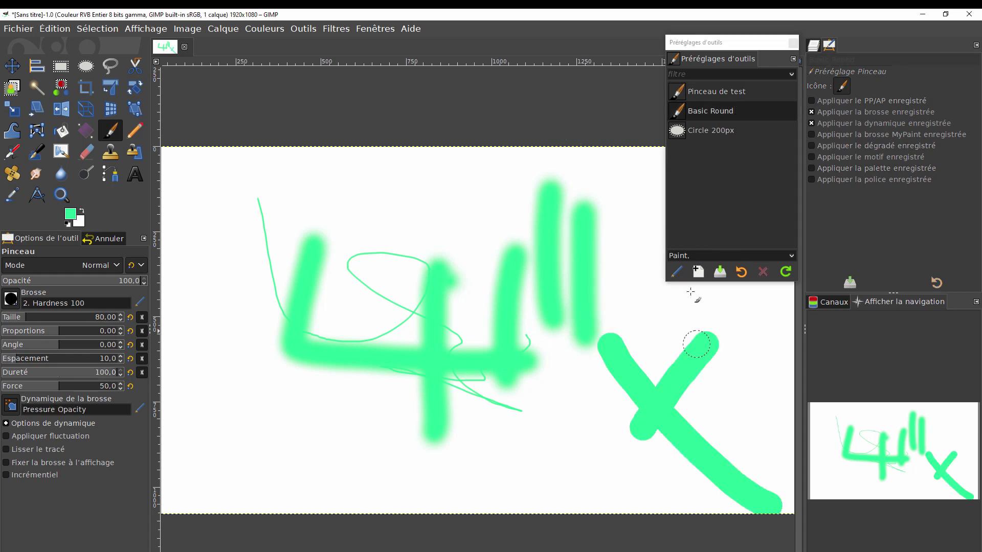
{"action": "left_click", "coordinate": [710, 91]}
{"action": "left_click_drag", "start_coordinate": [456, 181], "coordinate": [395, 214]}
{"action": "mouse_move", "coordinate": [316, 155]}
{"action": "left_mouse_down"}
{"action": "mouse_move", "coordinate": [357, 237]}
{"action": "mouse_move", "coordinate": [381, 263]}
{"action": "left_mouse_up"}
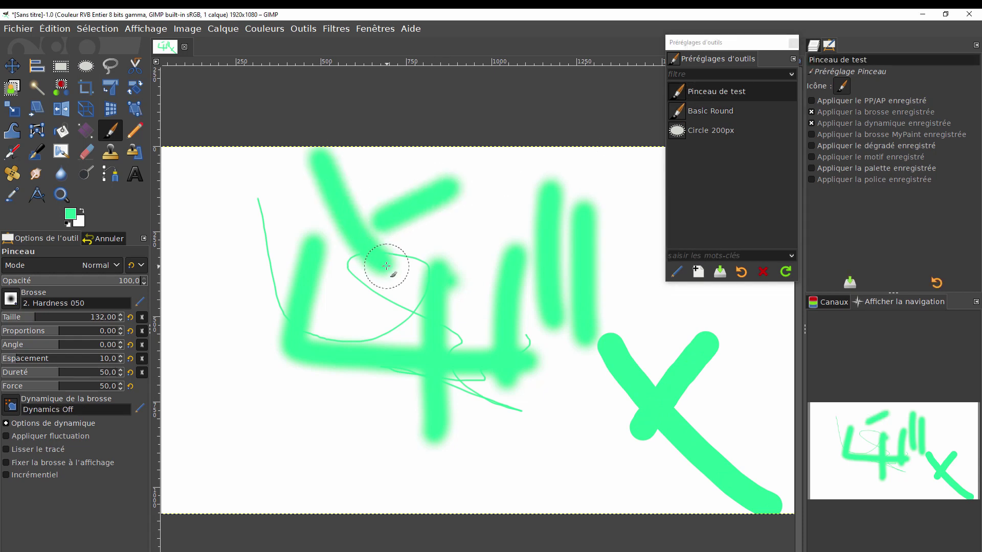
{"action": "left_click_drag", "start_coordinate": [438, 177], "coordinate": [452, 316]}
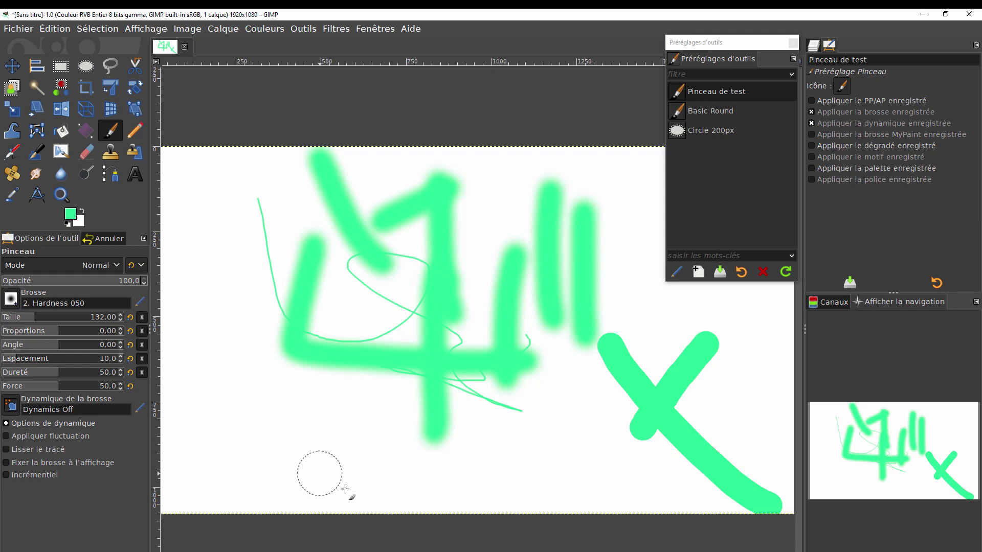
- Check the tool-presets folder in GIMP's Roaming 2.10 directory for the new preset's file, and return to GIMP
{"action": "left_click", "coordinate": [920, 14]}
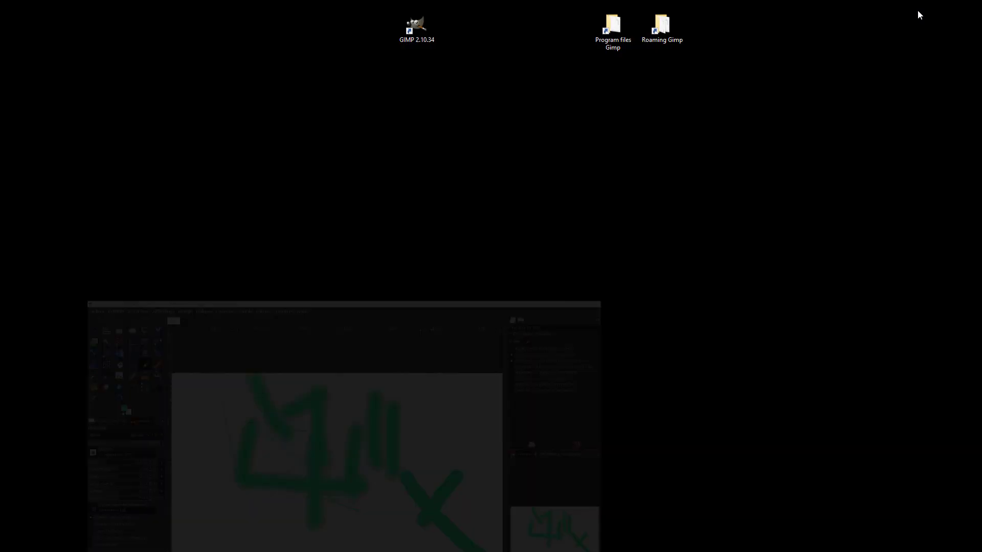
{"action": "double_click", "coordinate": [667, 29]}
{"action": "left_click_drag", "start_coordinate": [88, 77], "coordinate": [546, 67]}
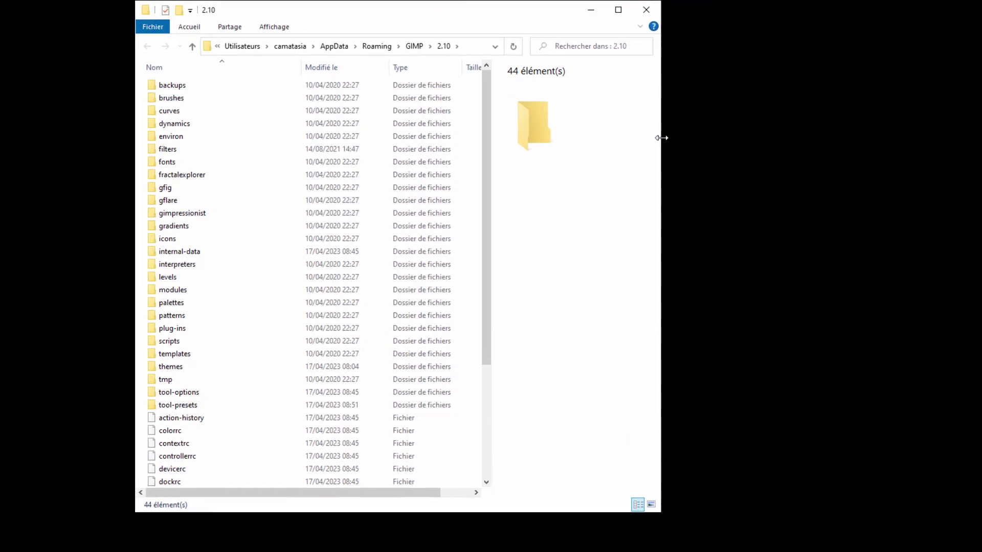
{"action": "left_click_drag", "start_coordinate": [643, 154], "coordinate": [829, 164]}
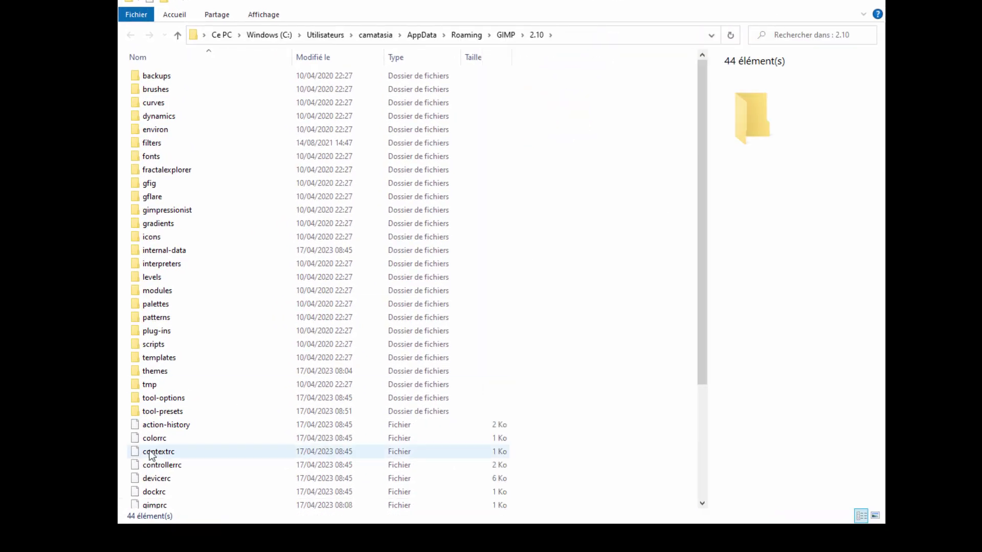
{"action": "double_click", "coordinate": [134, 412]}
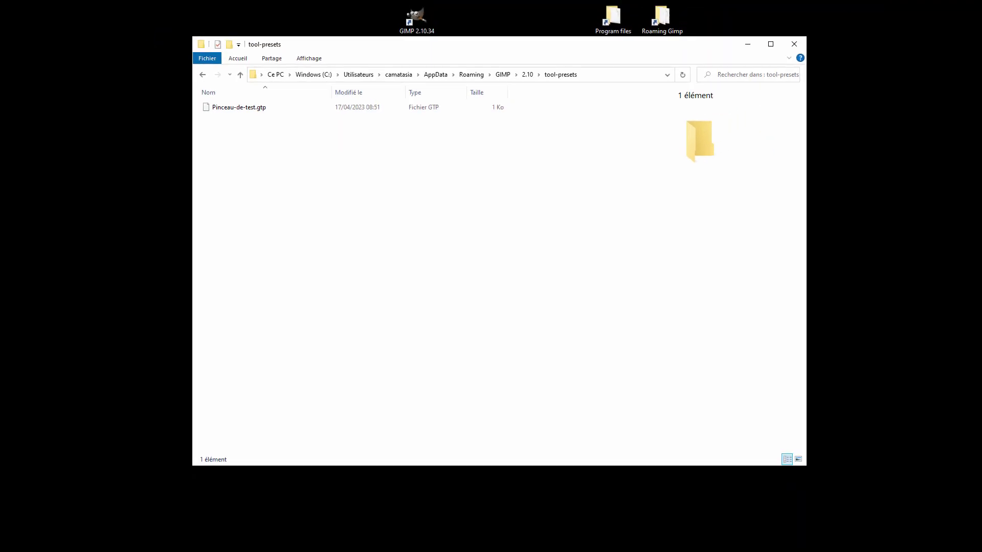
{"action": "key", "text": "alt+Tab"}
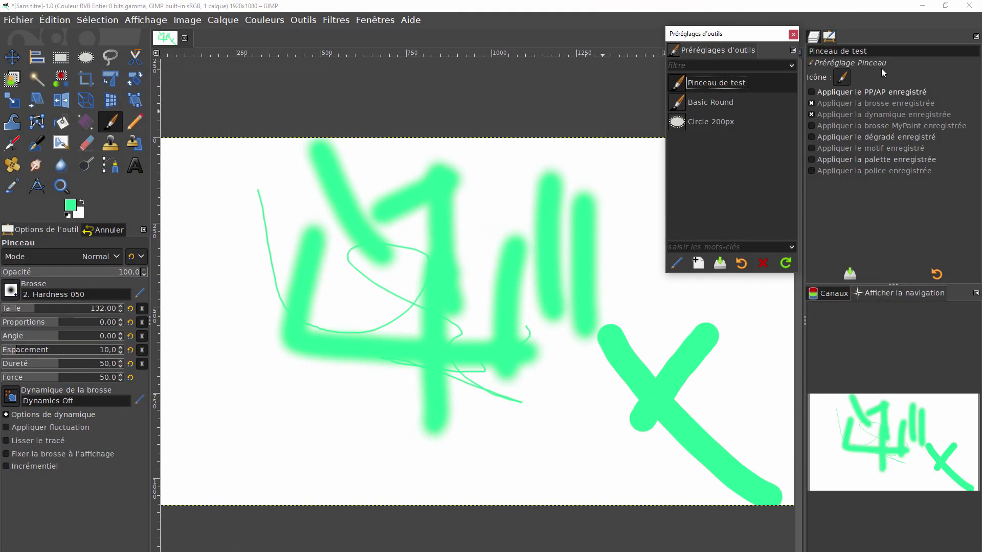
- Open the tool preset folder preferences and inspect the Program Files and Roaming tool-presets paths
{"action": "left_click", "coordinate": [52, 22]}
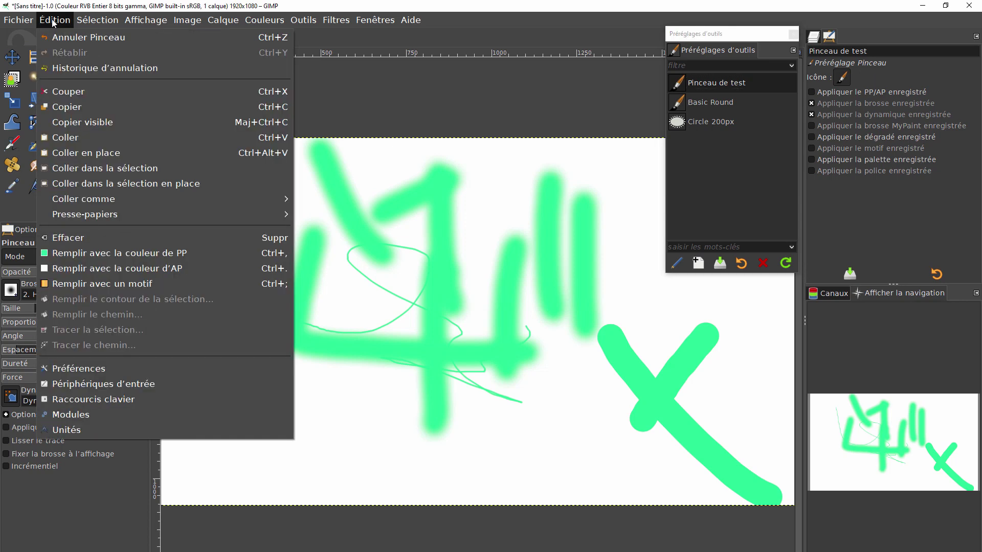
{"action": "left_click", "coordinate": [84, 370]}
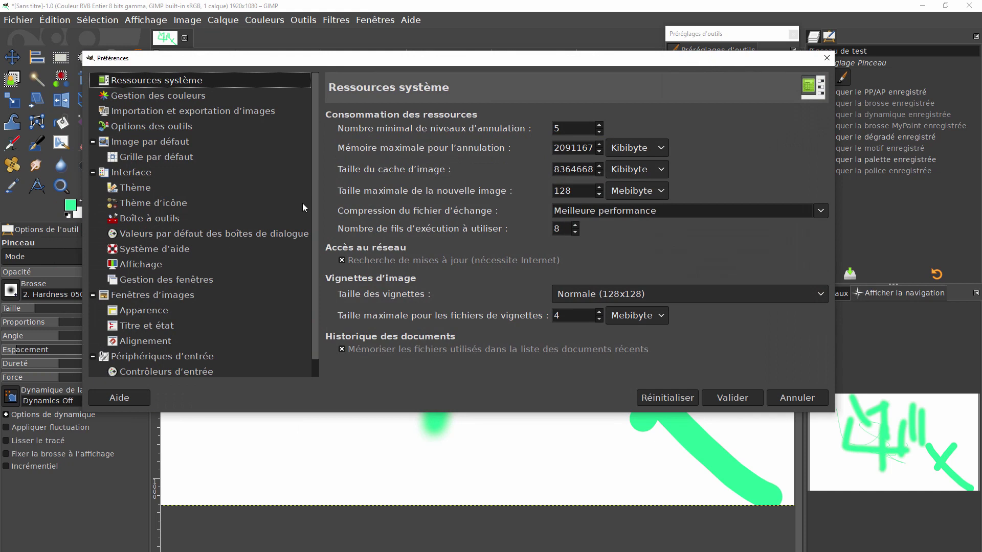
{"action": "scroll", "coordinate": [314, 198], "scroll_direction": "down", "scroll_amount": 1}
{"action": "left_click", "coordinate": [129, 369]}
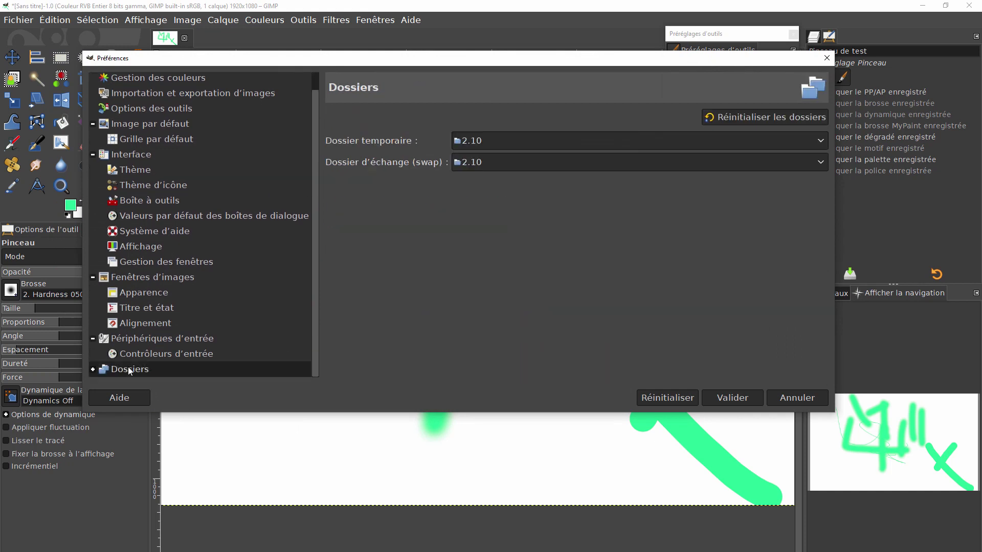
{"action": "left_click", "coordinate": [93, 369]}
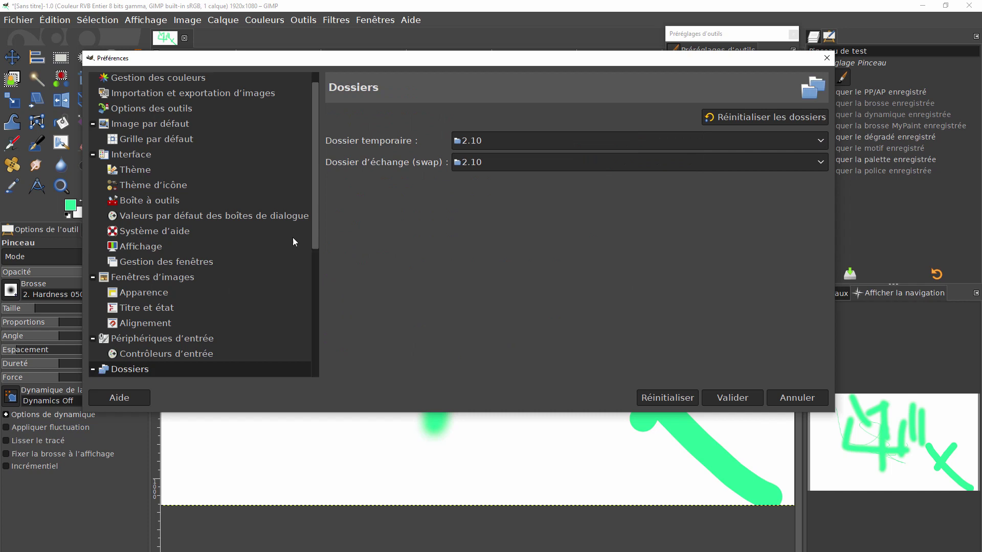
{"action": "left_click_drag", "start_coordinate": [314, 196], "coordinate": [284, 331]}
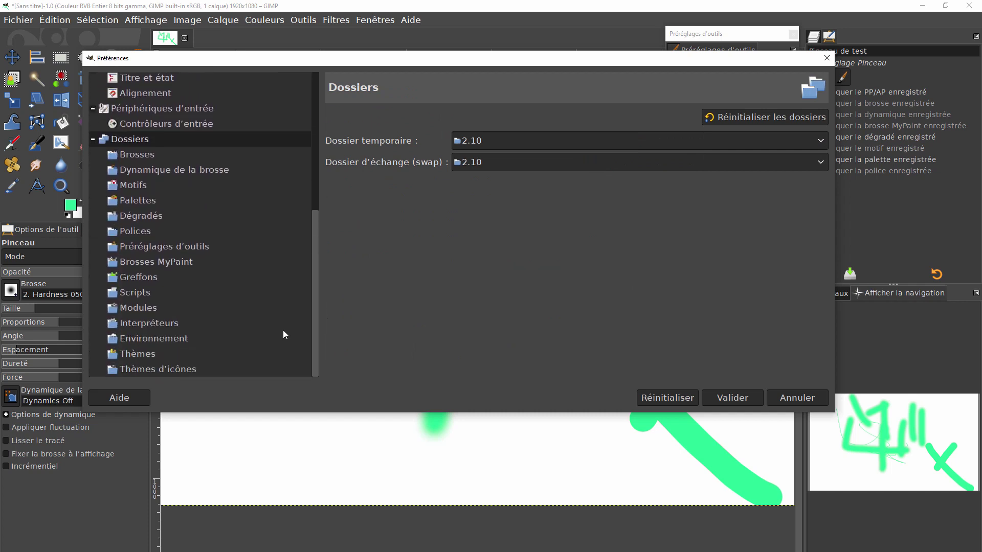
{"action": "left_click", "coordinate": [160, 247]}
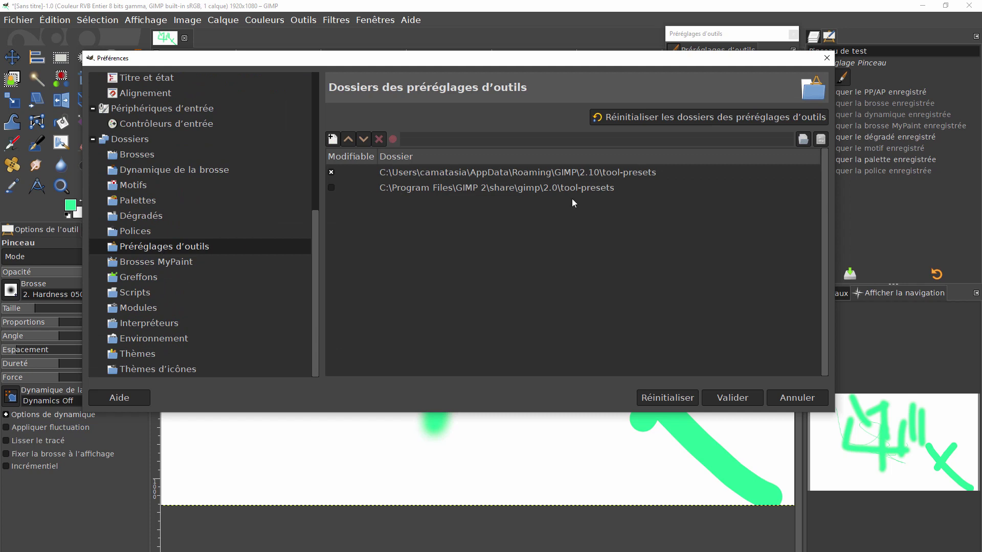
{"action": "left_click", "coordinate": [480, 188]}
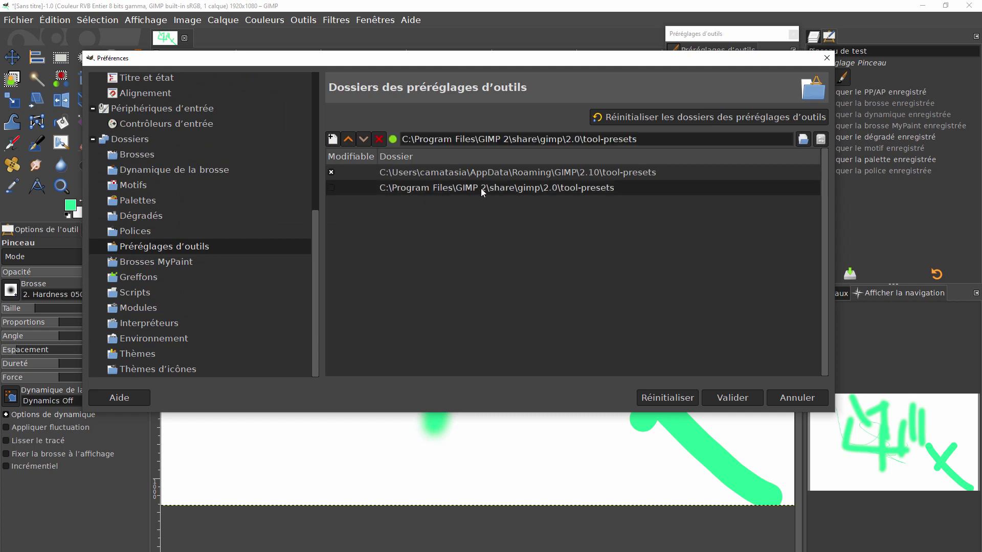
{"action": "left_click", "coordinate": [502, 172]}
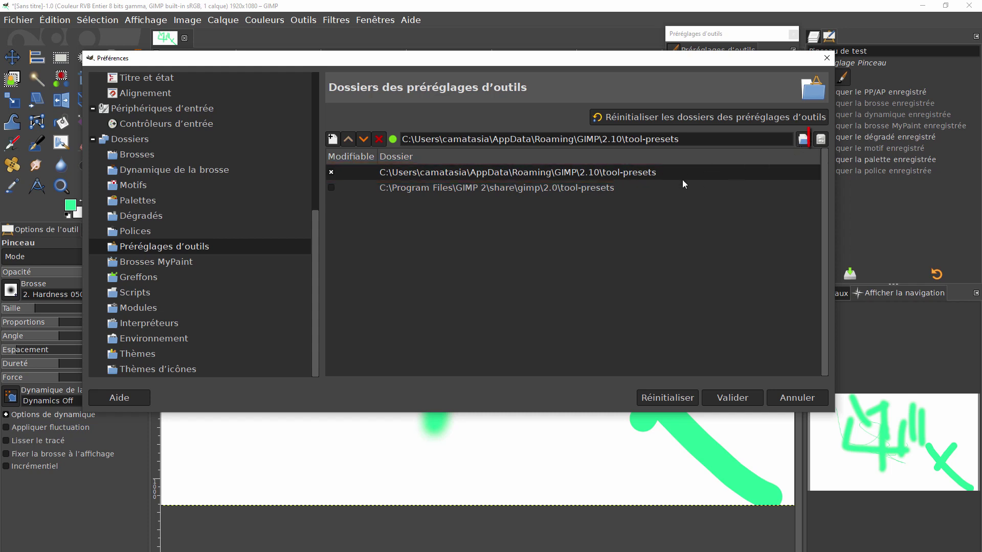
- Show the Roaming tool-presets folder in the file manager, view its contents, and return to GIMP, cancelling the preferences
{"action": "left_click", "coordinate": [821, 139]}
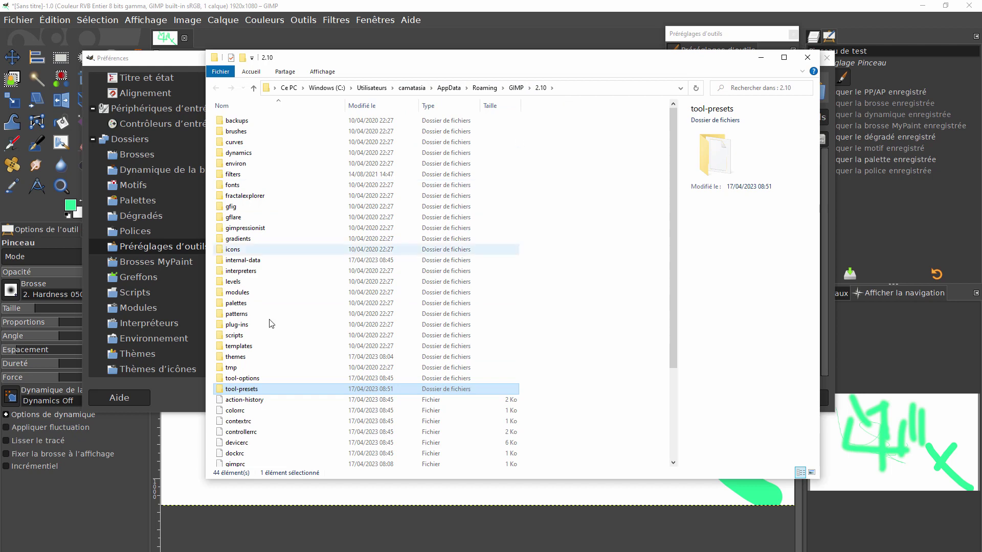
{"action": "double_click", "coordinate": [225, 390]}
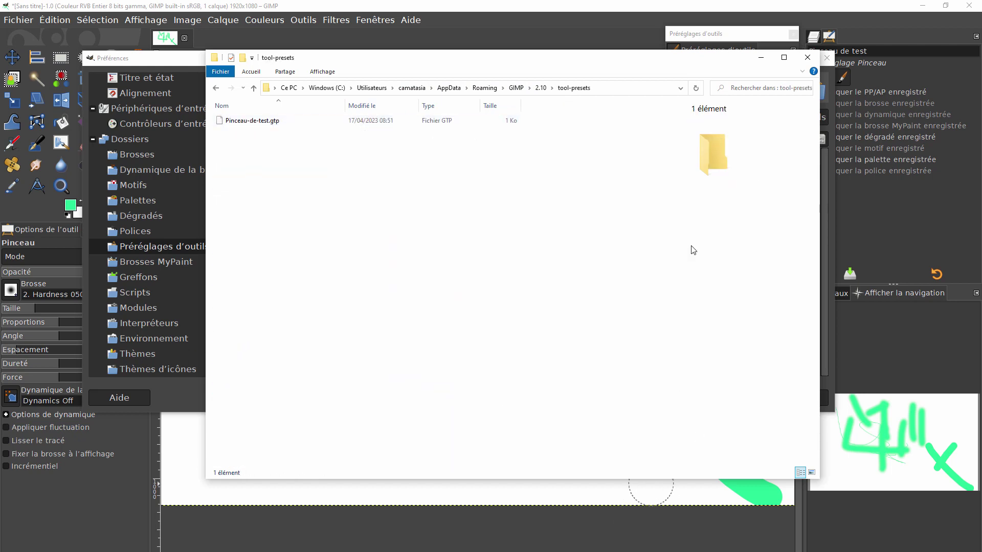
{"action": "left_click", "coordinate": [761, 57]}
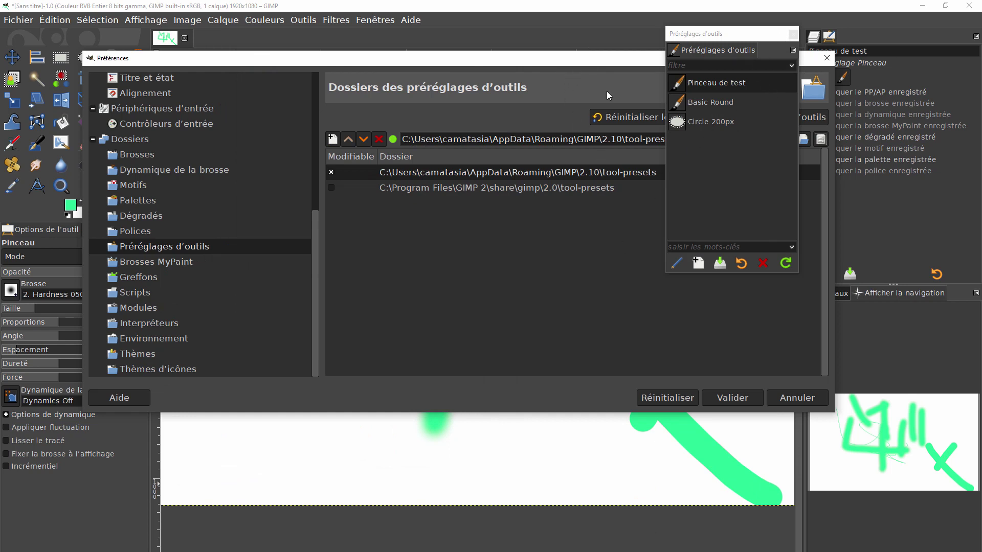
{"action": "left_click", "coordinate": [790, 399]}
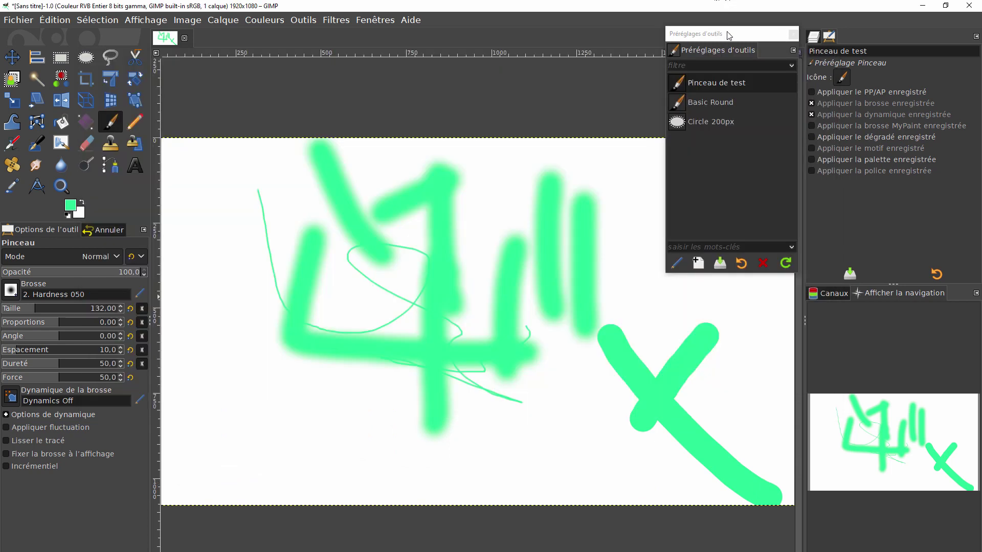
- Move the tool presets window over the canvas, filter its list by the Paint tag, and clear that filter
{"action": "left_click_drag", "start_coordinate": [736, 37], "coordinate": [647, 44]}
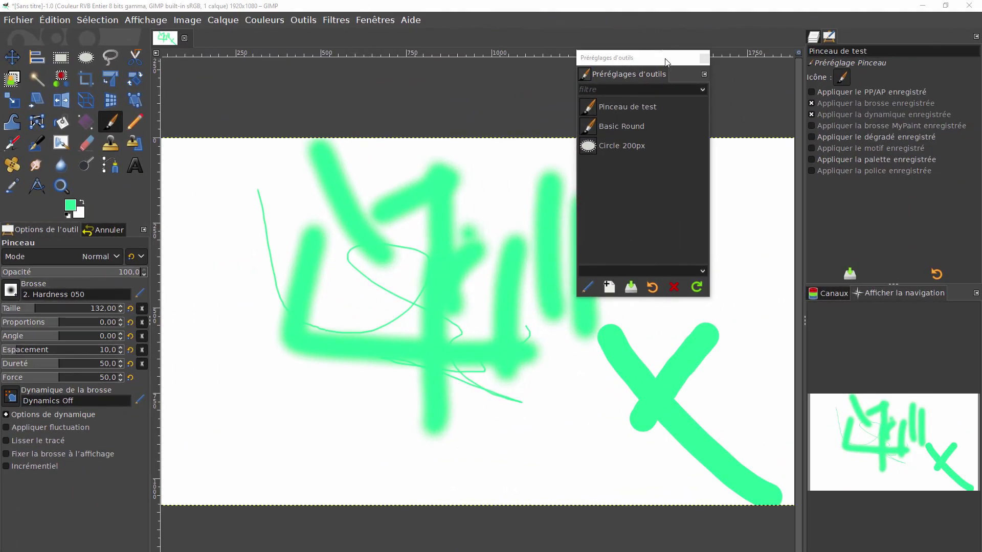
{"action": "left_click_drag", "start_coordinate": [666, 61], "coordinate": [632, 78]}
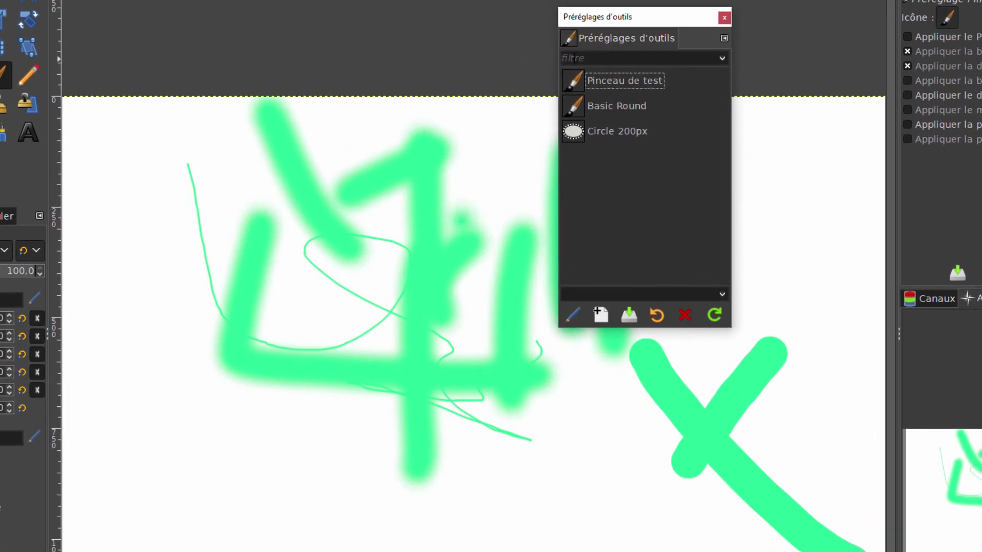
{"action": "left_click", "coordinate": [722, 58]}
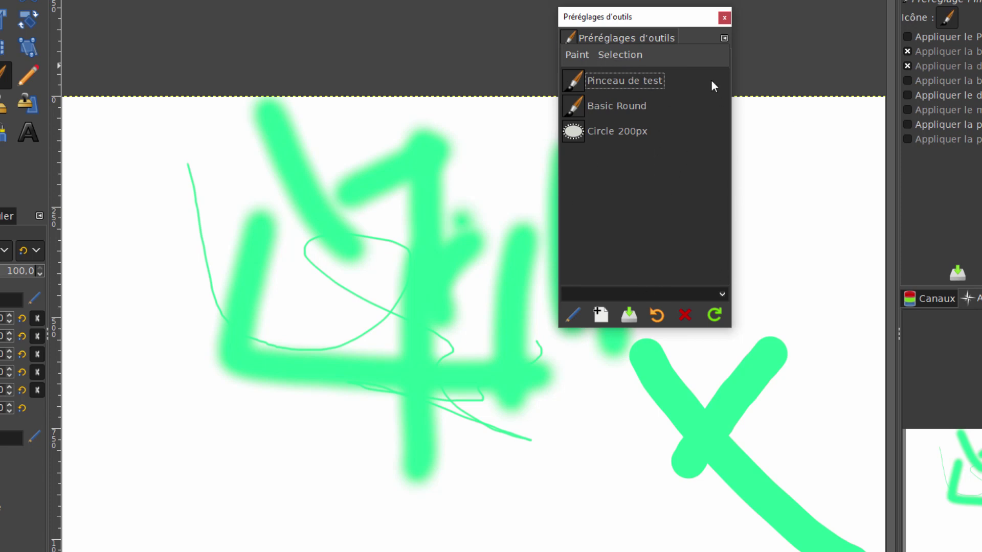
{"action": "left_click", "coordinate": [578, 56]}
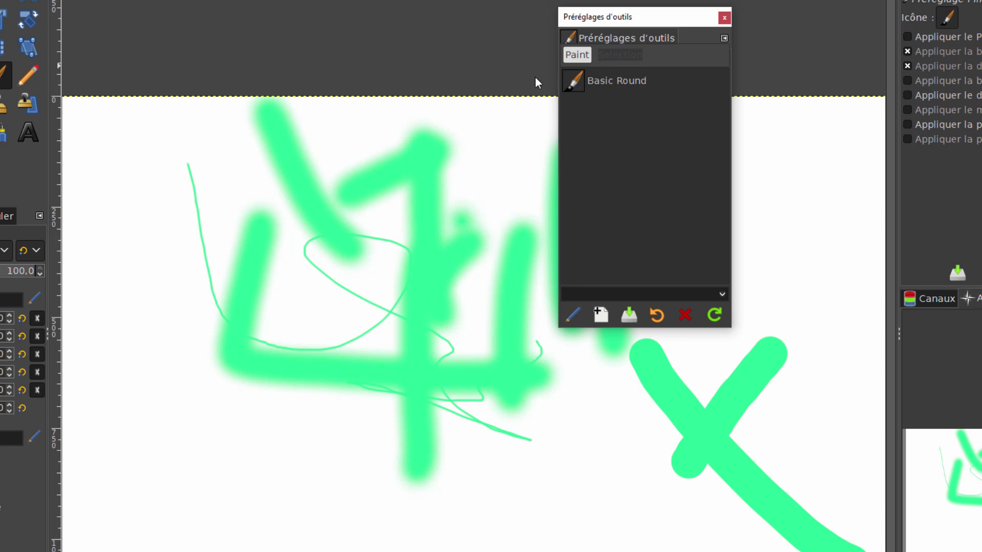
{"action": "left_click", "coordinate": [577, 55]}
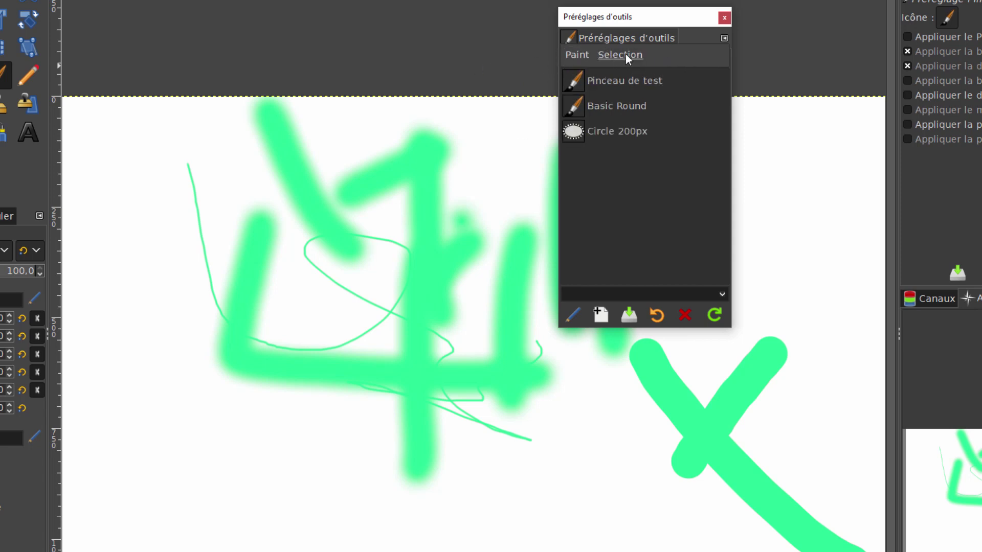
- Filter the tool presets by the Selection tag, clear the filter, and close the tag list
{"action": "left_click", "coordinate": [625, 55]}
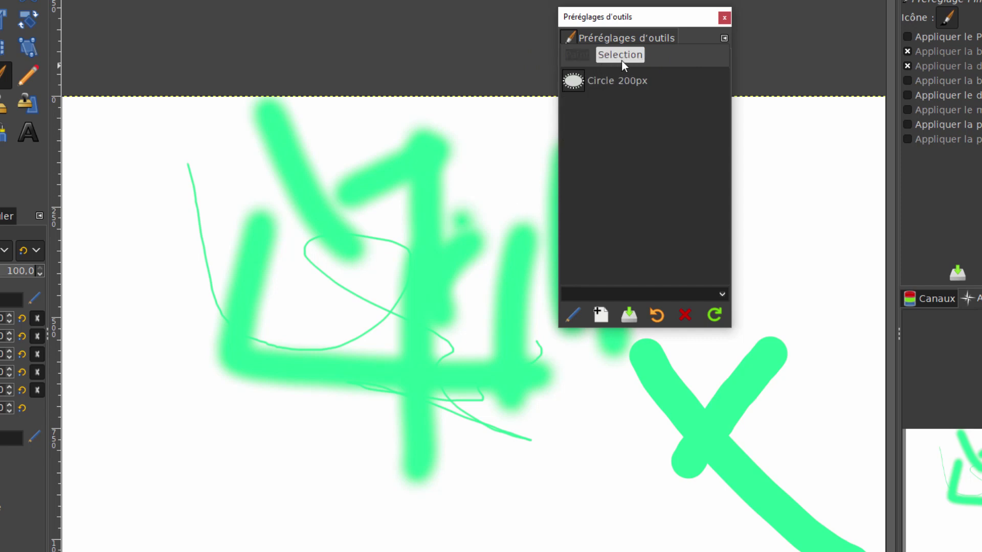
{"action": "left_click", "coordinate": [626, 55]}
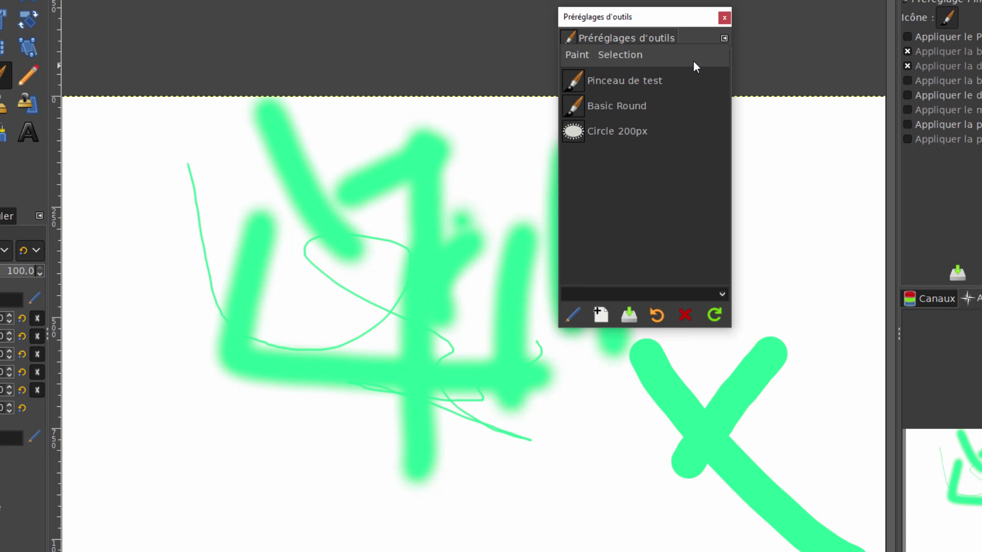
{"action": "left_click", "coordinate": [620, 54]}
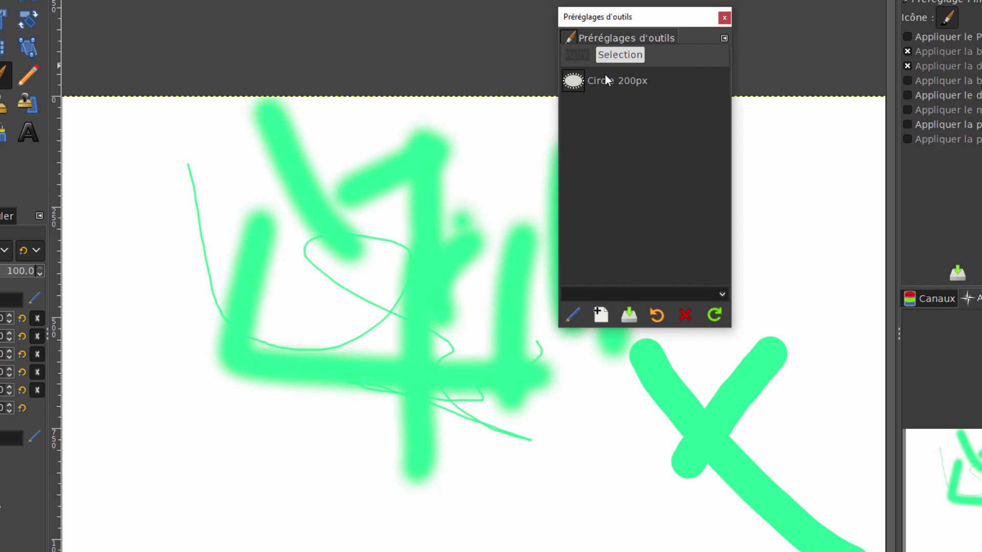
{"action": "left_click", "coordinate": [620, 55]}
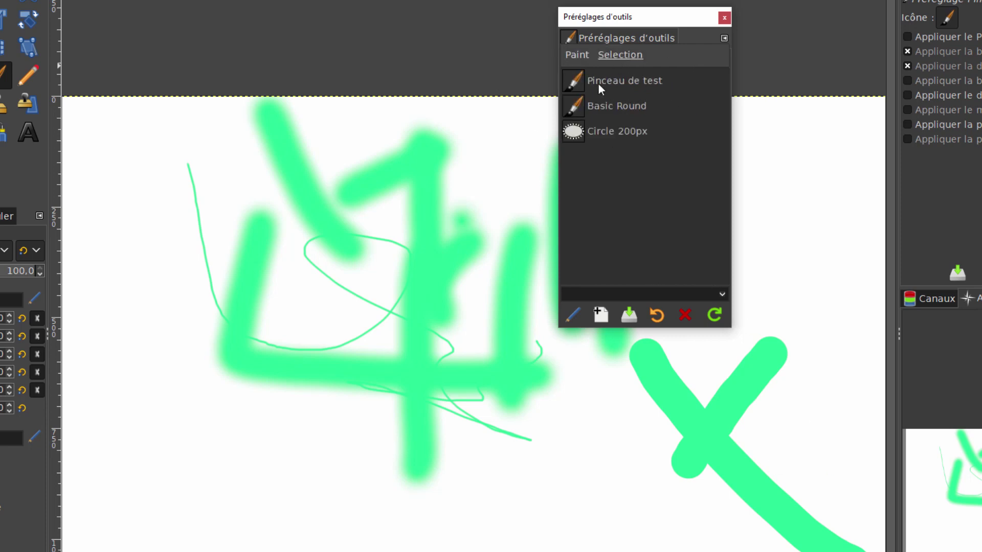
{"action": "left_click", "coordinate": [660, 18]}
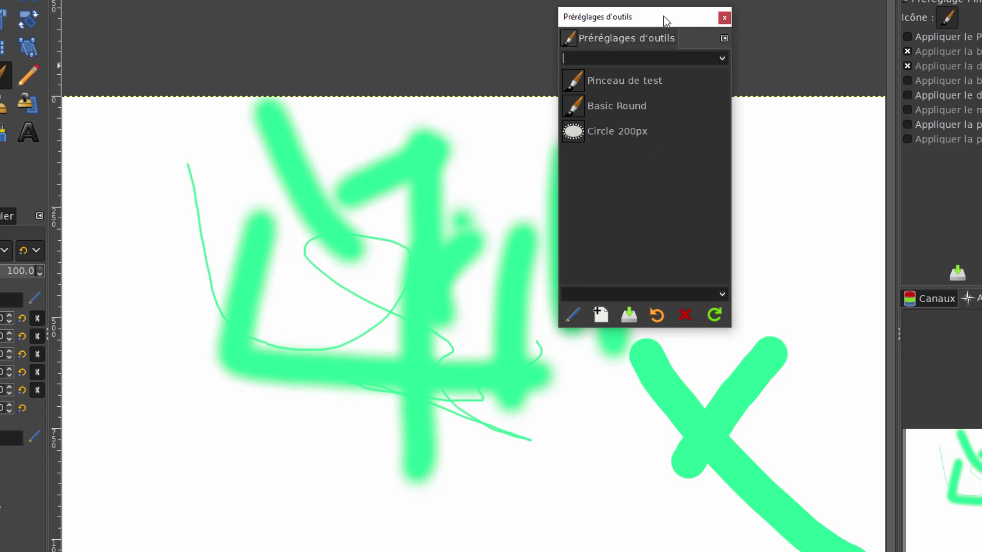